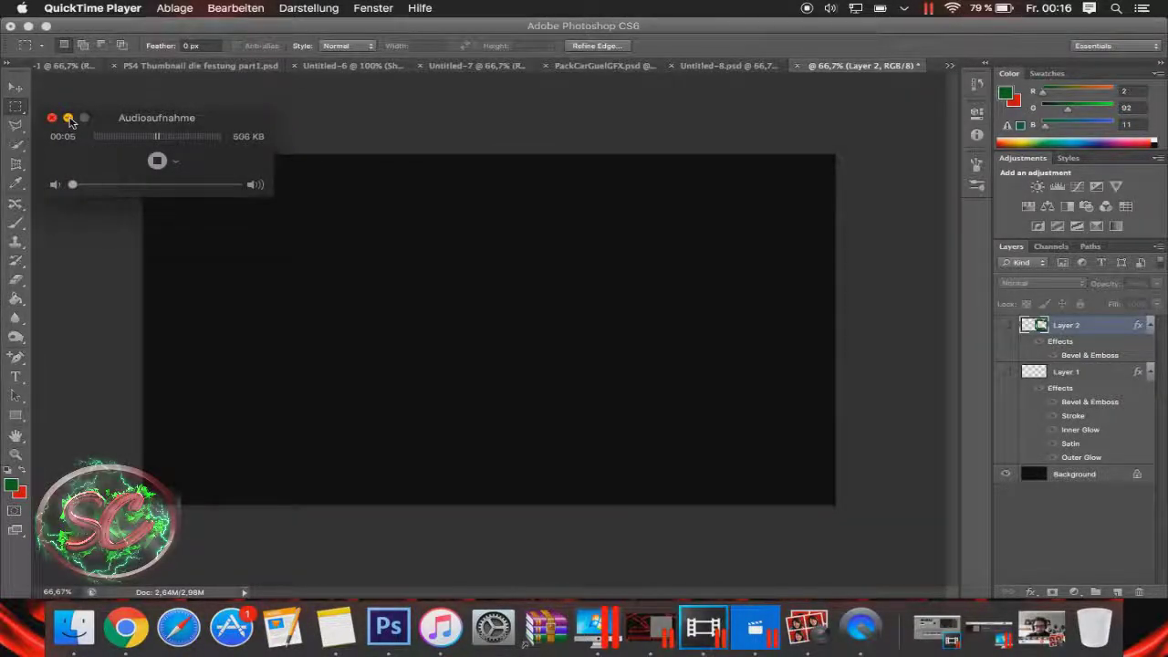
- Minimize the QuickTime audio recording window and bring Photoshop to the front
{"action": "left_click", "coordinate": [68, 119]}
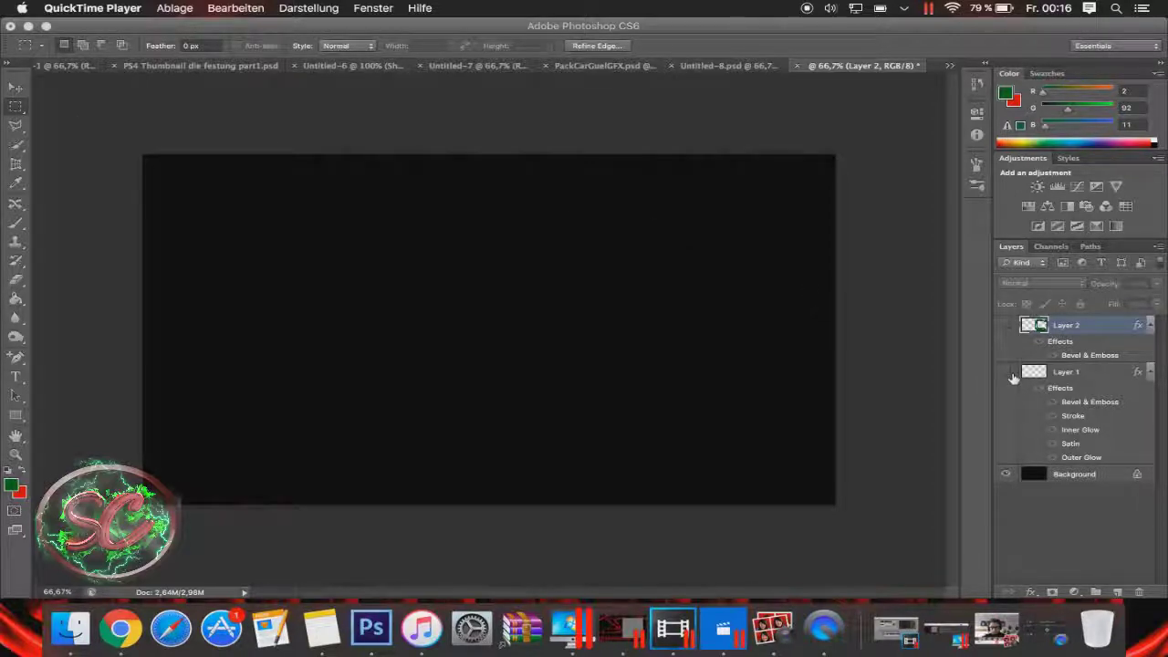
{"action": "left_click", "coordinate": [1013, 377]}
- Briefly show then re-hide Layer 1's green S, clear the selection, and add empty Layer 3
{"action": "left_click", "coordinate": [1013, 377]}
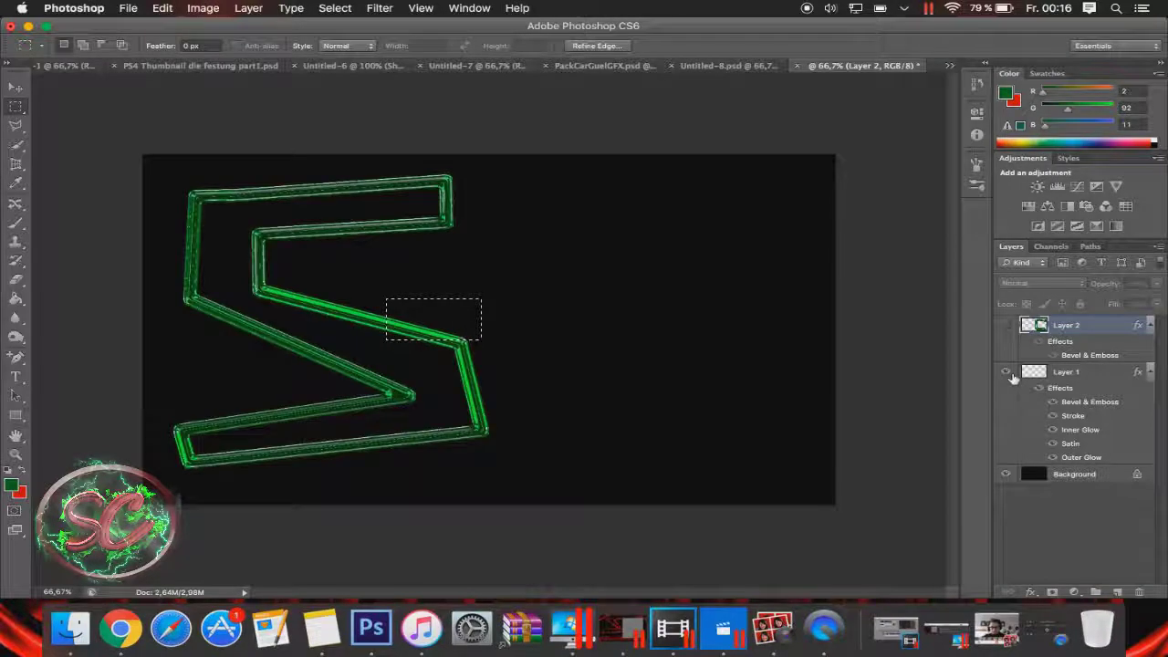
{"action": "key", "text": "ctrl+d"}
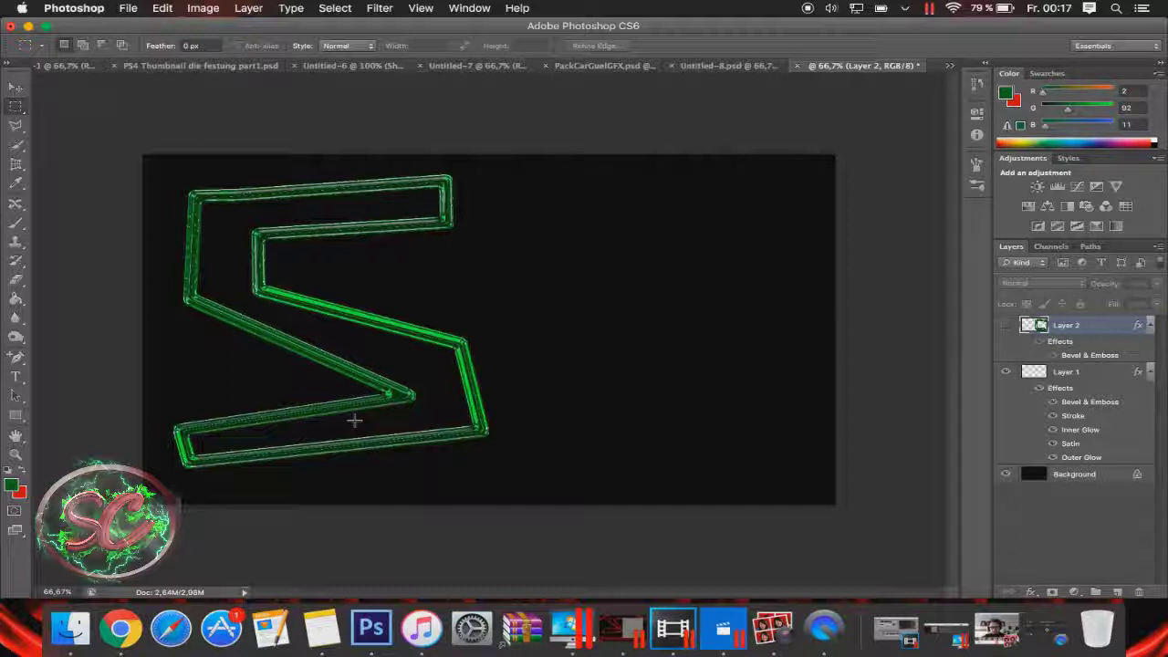
{"action": "left_click", "coordinate": [1006, 374]}
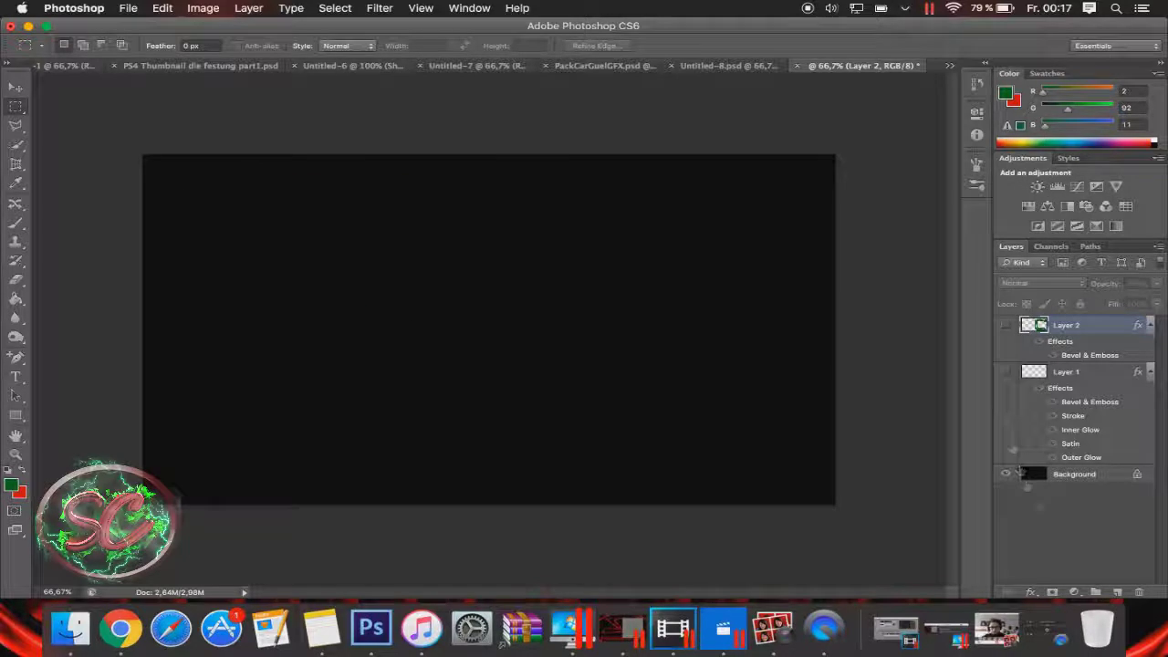
{"action": "left_click", "coordinate": [1114, 592]}
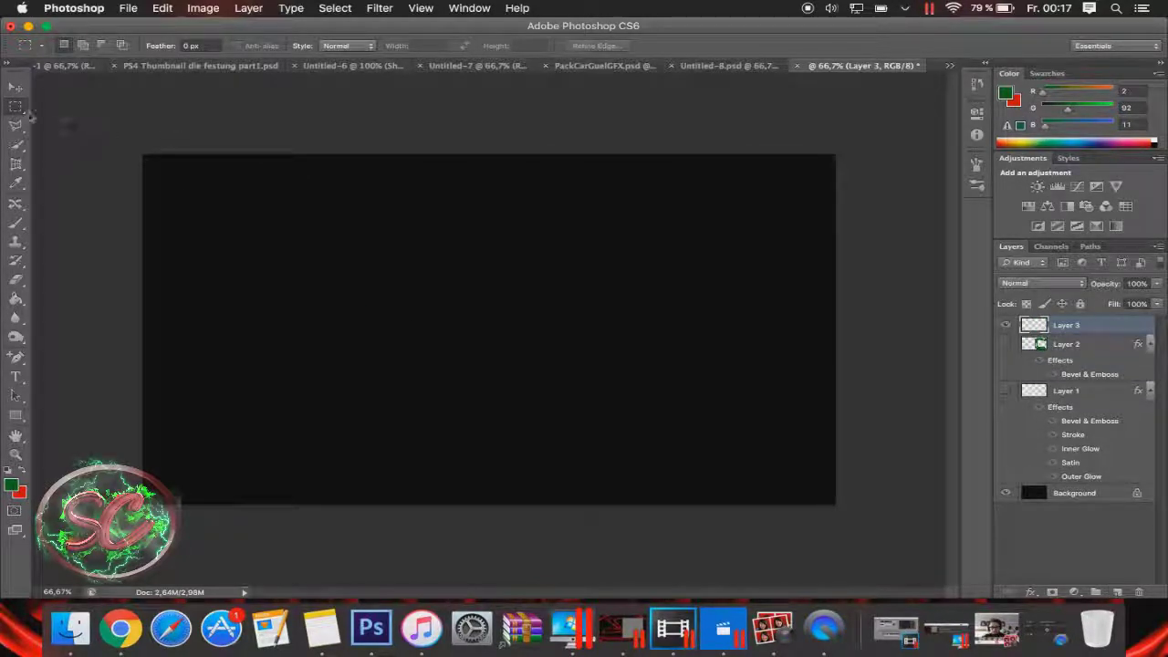
{"action": "left_click", "coordinate": [17, 128]}
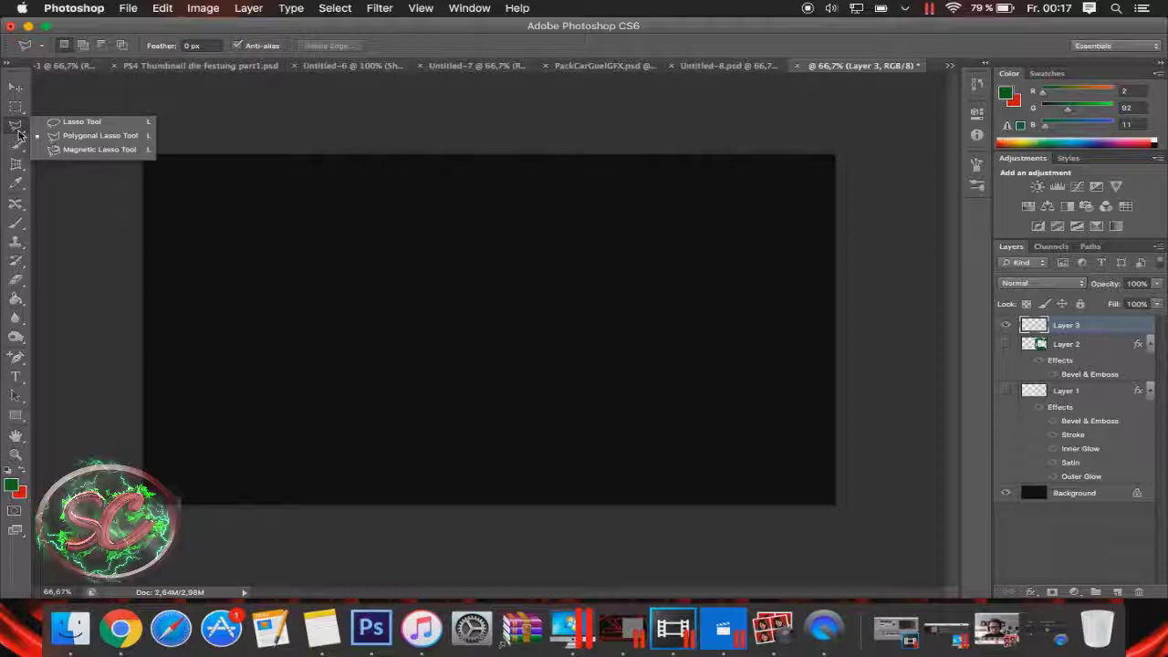
- With the Polygonal Lasso, start outlining an angular S from the top left down to the bottom bar
{"action": "left_click", "coordinate": [71, 139]}
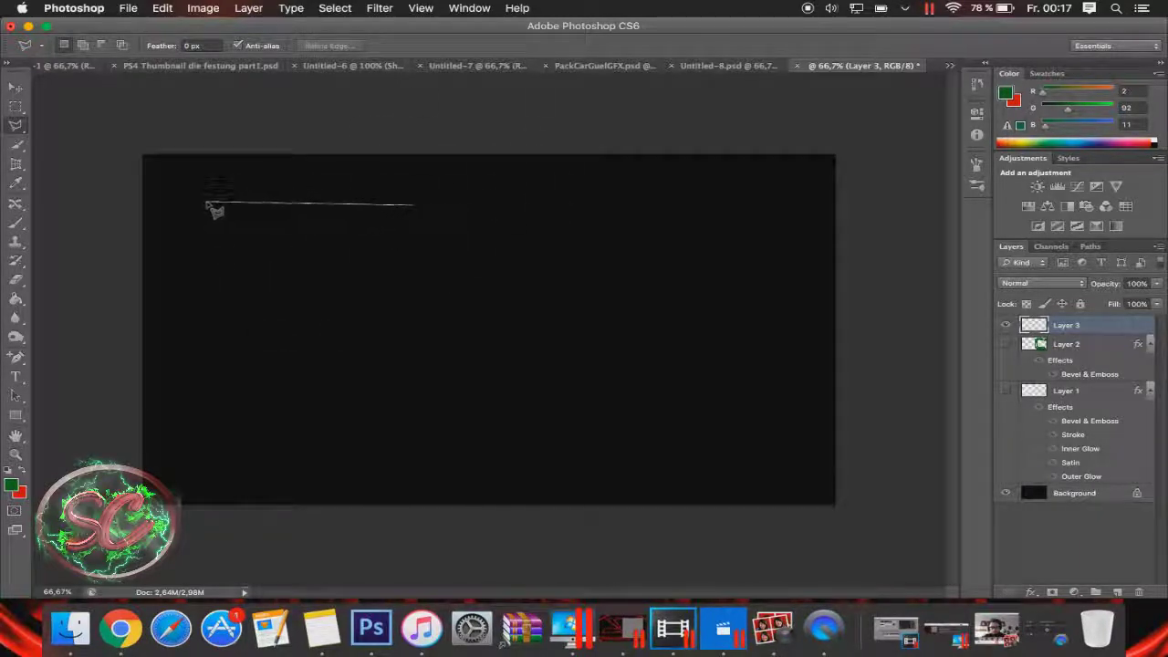
{"action": "left_click", "coordinate": [196, 199]}
{"action": "left_click", "coordinate": [200, 287]}
{"action": "left_click", "coordinate": [435, 310]}
{"action": "left_click", "coordinate": [446, 447]}
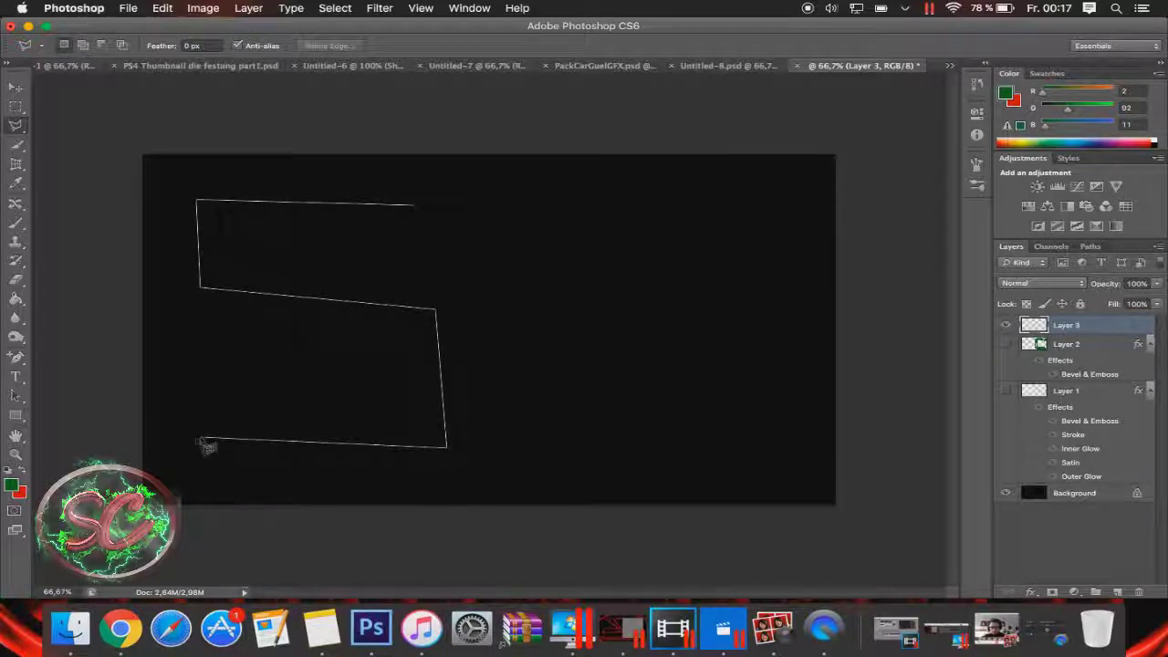
{"action": "left_click", "coordinate": [184, 442]}
{"action": "left_click", "coordinate": [221, 393]}
- Finish and close the S selection, then undo it and the new Layer 3
{"action": "left_click", "coordinate": [404, 406]}
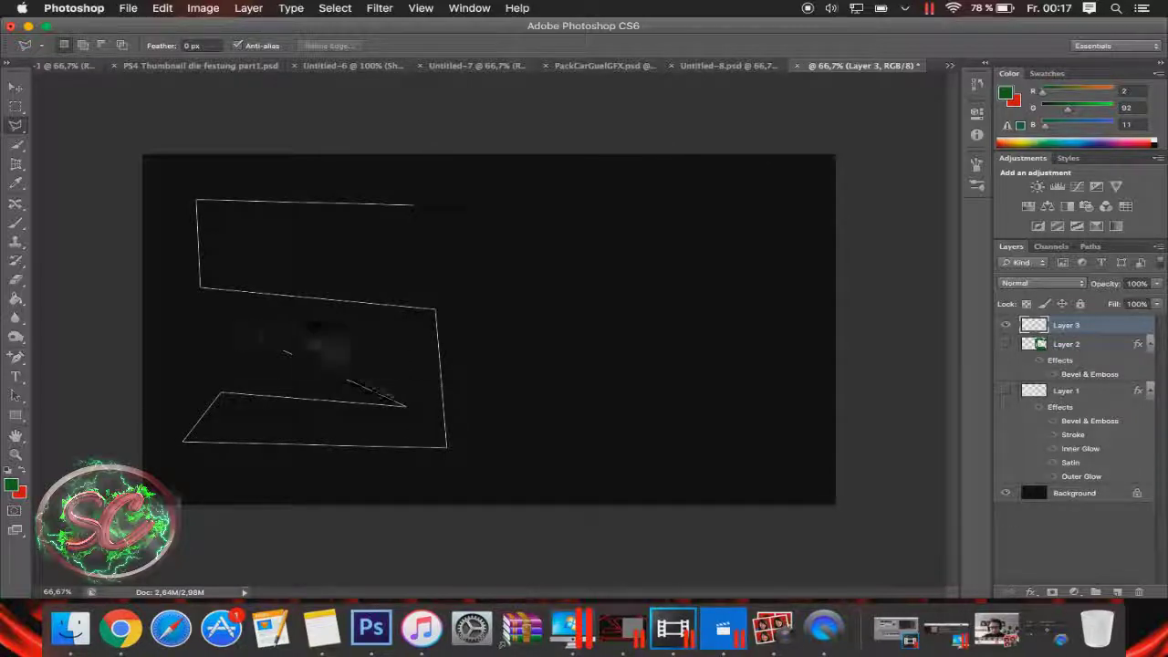
{"action": "left_click", "coordinate": [383, 337]}
{"action": "left_click", "coordinate": [168, 334]}
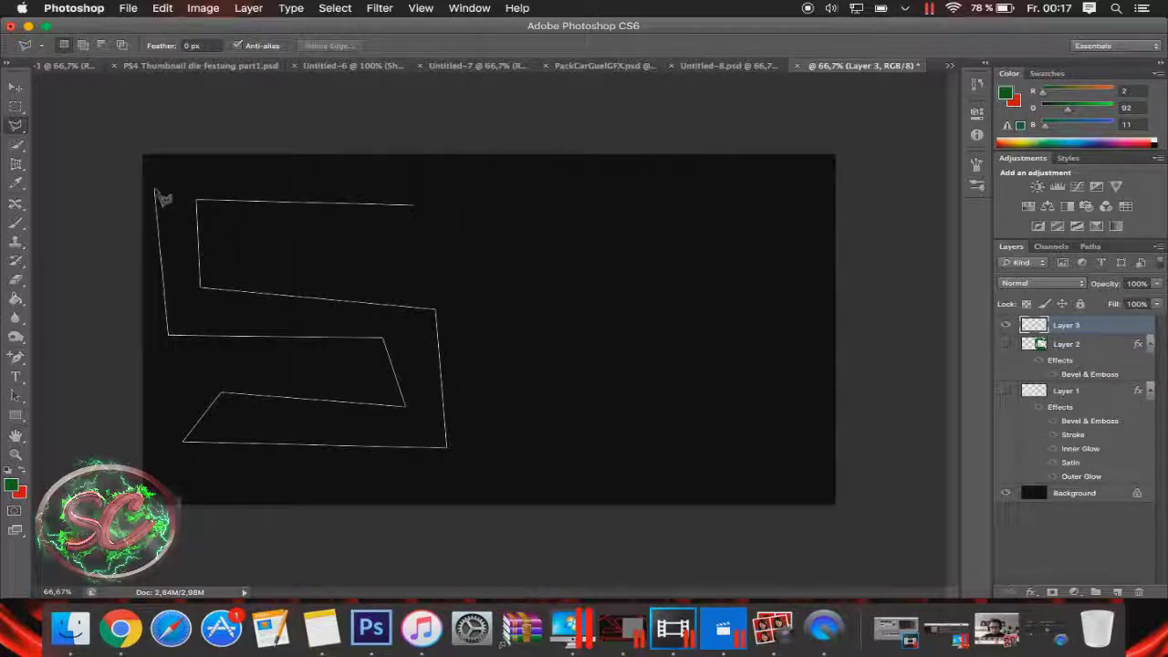
{"action": "left_click", "coordinate": [157, 167]}
{"action": "left_click", "coordinate": [567, 192]}
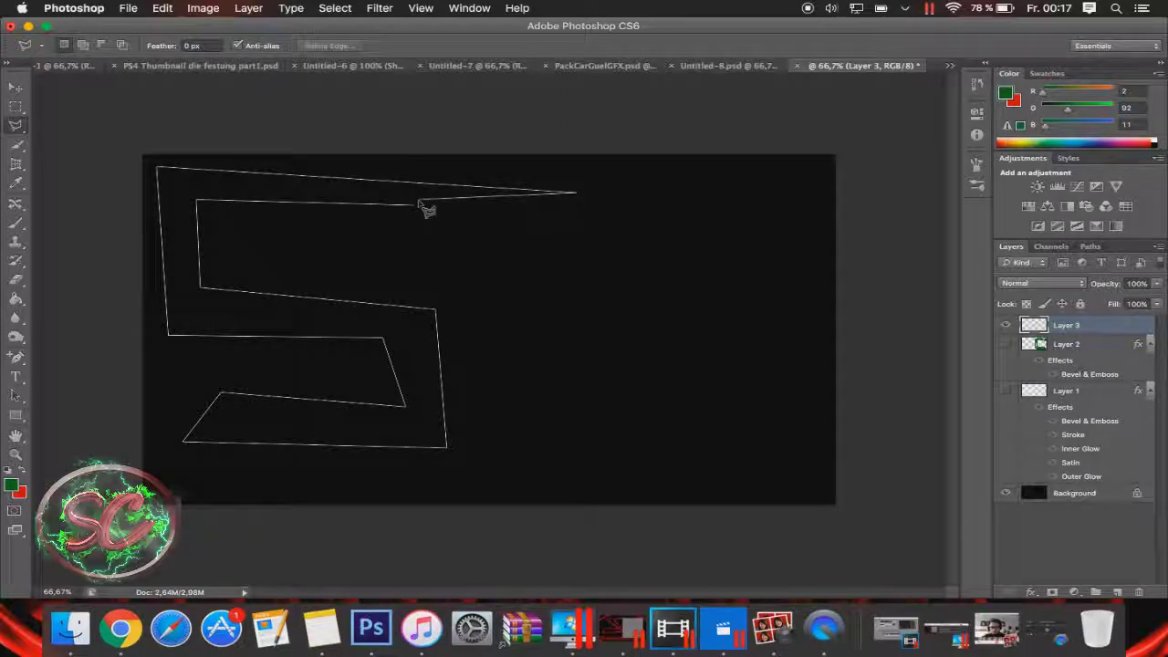
{"action": "left_click", "coordinate": [412, 204]}
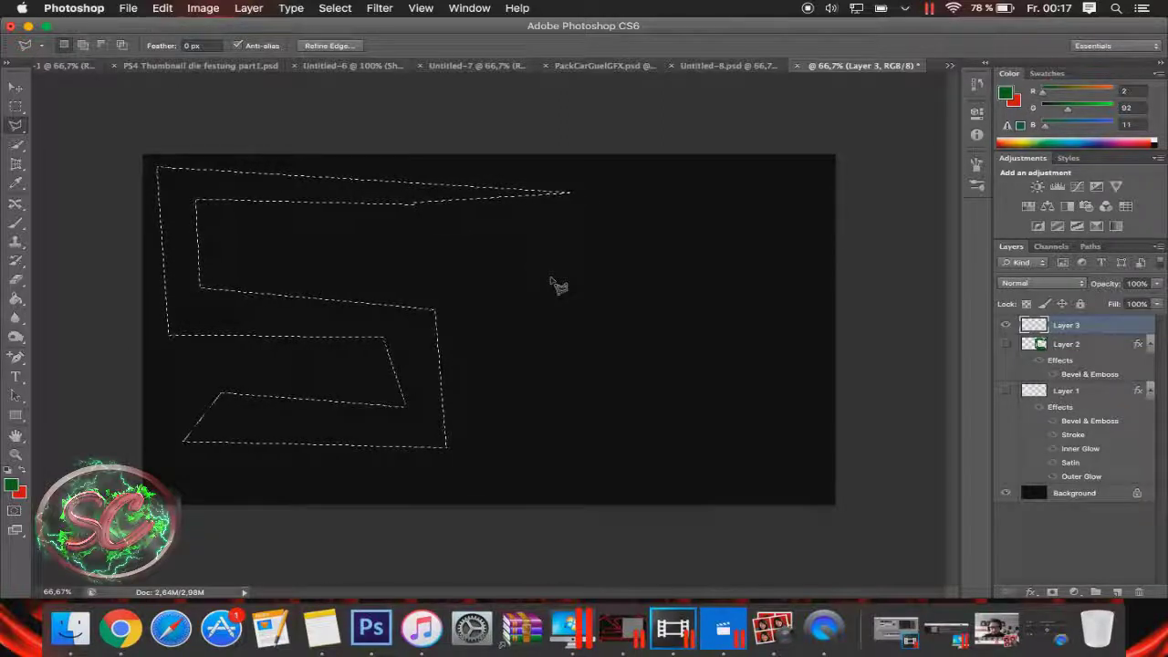
{"action": "key", "text": "ctrl+z"}
{"action": "key", "text": "ctrl+alt+z"}
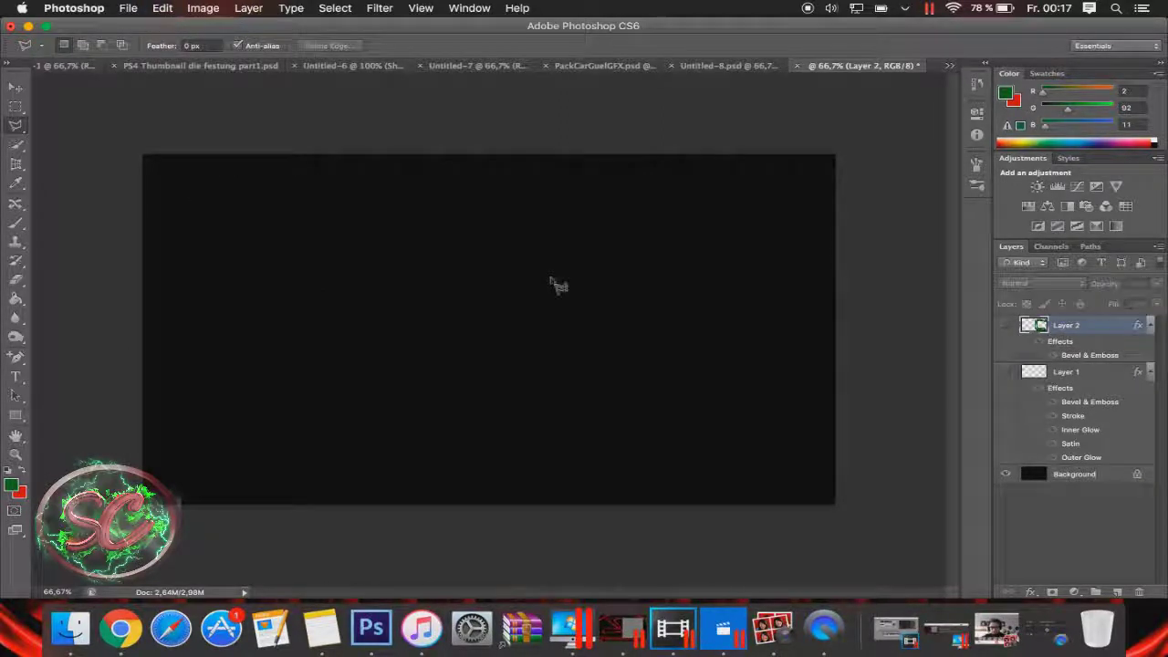
- Click out all corners of a slanted angular S across the canvas and close it at the top bar
{"action": "left_click", "coordinate": [189, 241]}
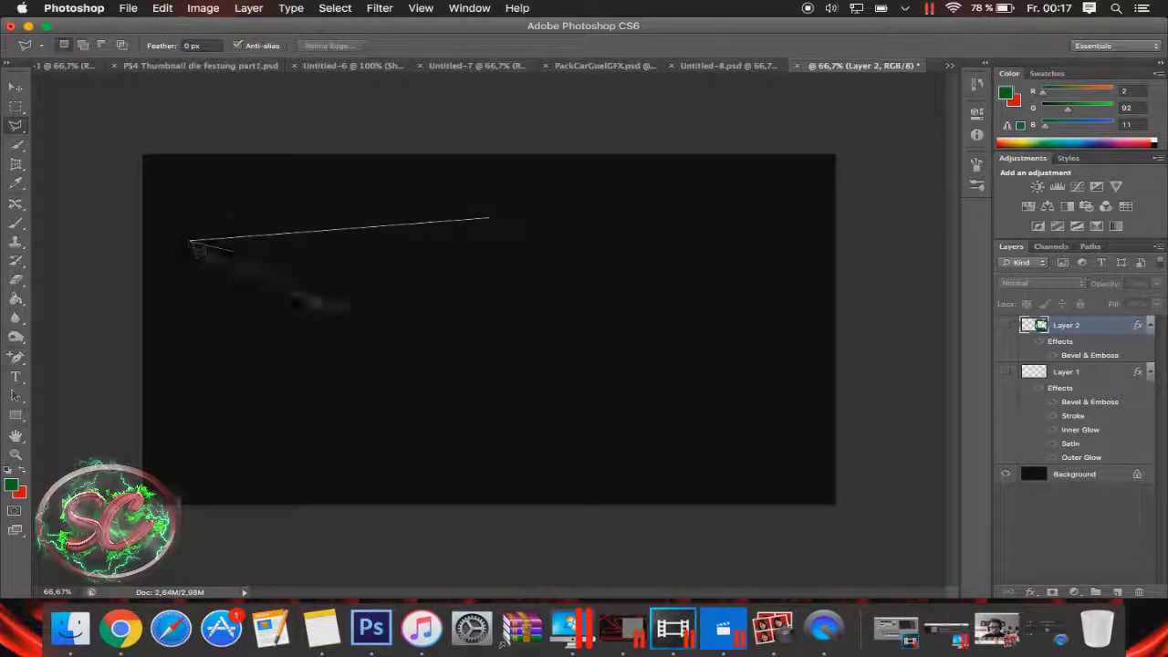
{"action": "left_click", "coordinate": [228, 335]}
{"action": "left_click", "coordinate": [493, 318]}
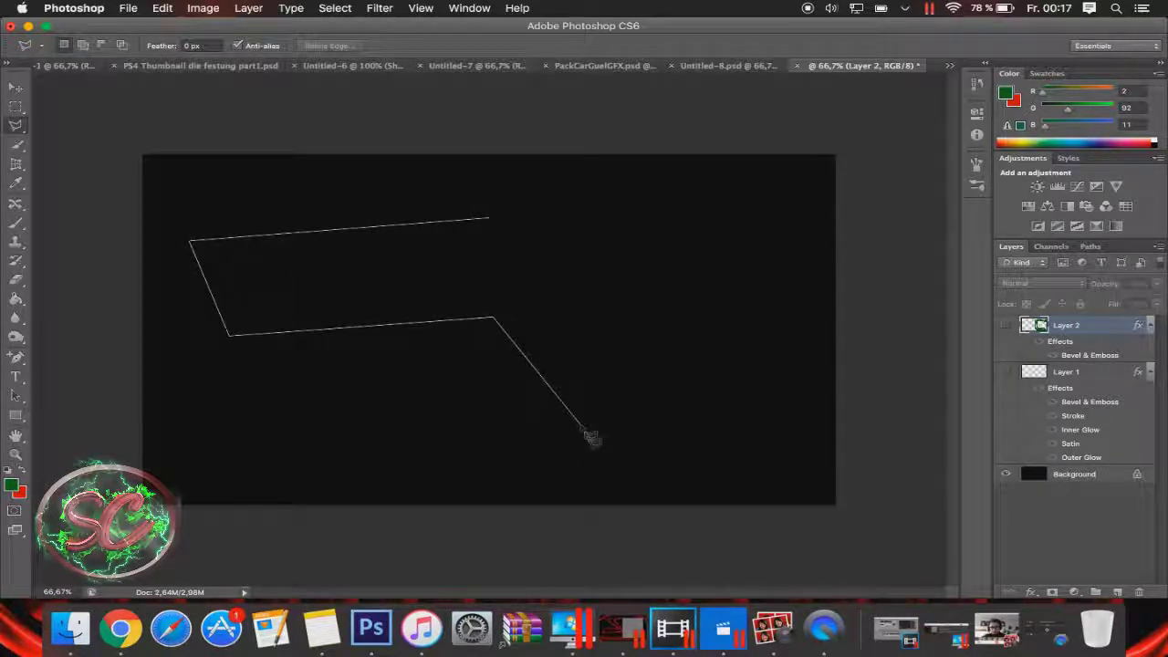
{"action": "left_click", "coordinate": [546, 421]}
{"action": "left_click", "coordinate": [239, 463]}
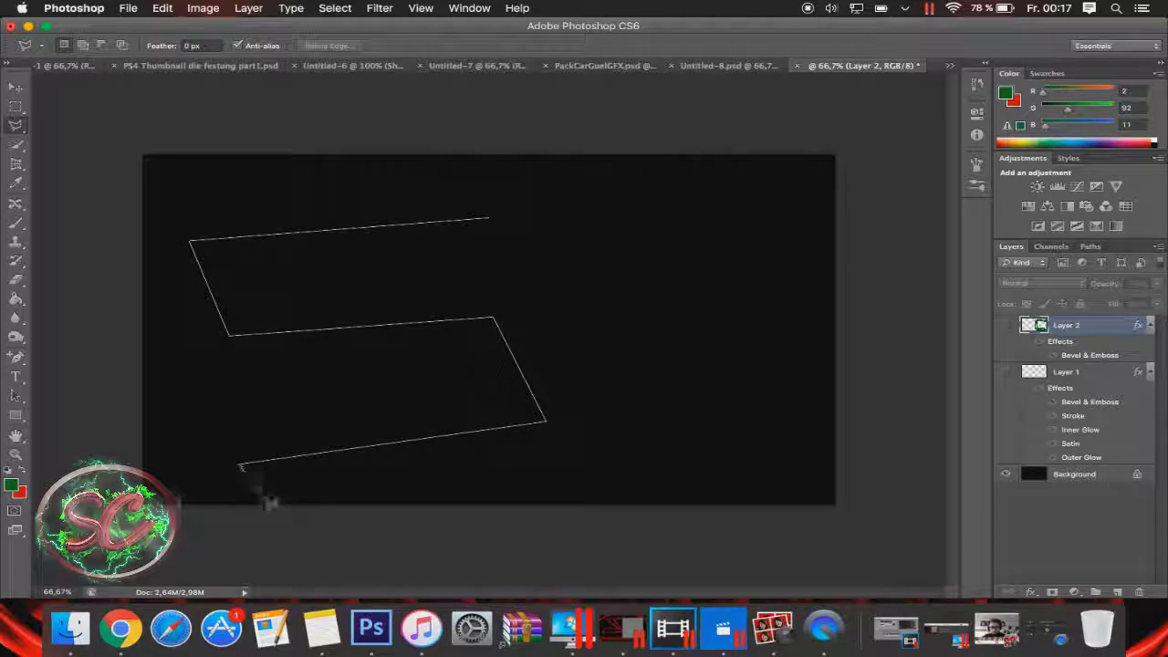
{"action": "left_click", "coordinate": [264, 504]}
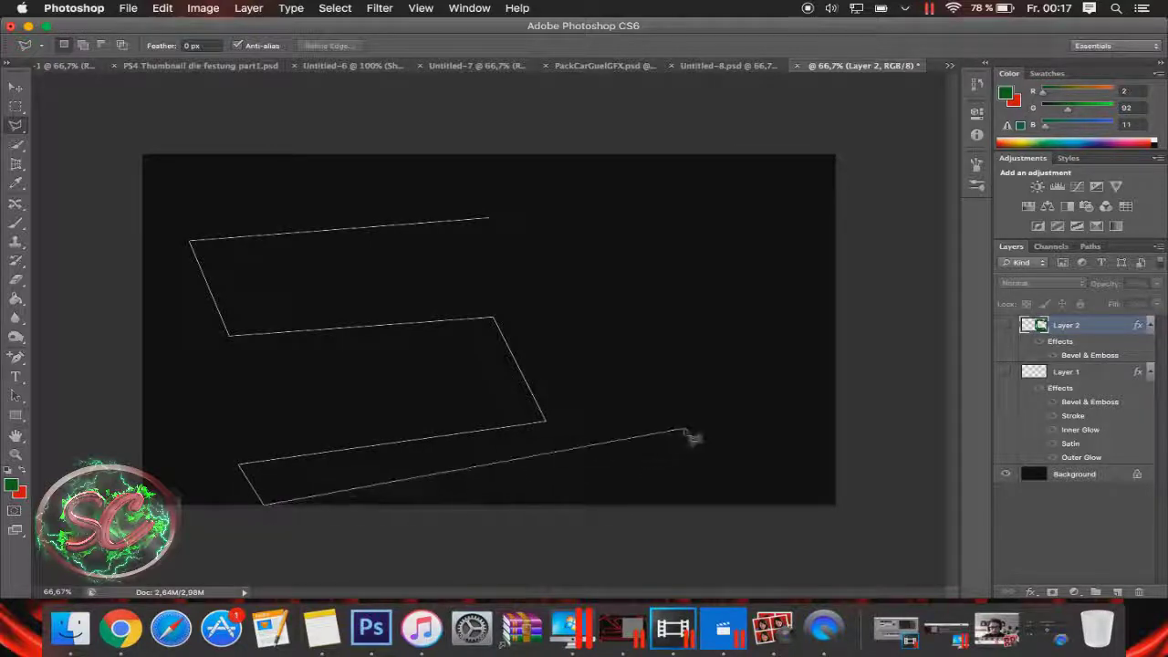
{"action": "left_click", "coordinate": [699, 444]}
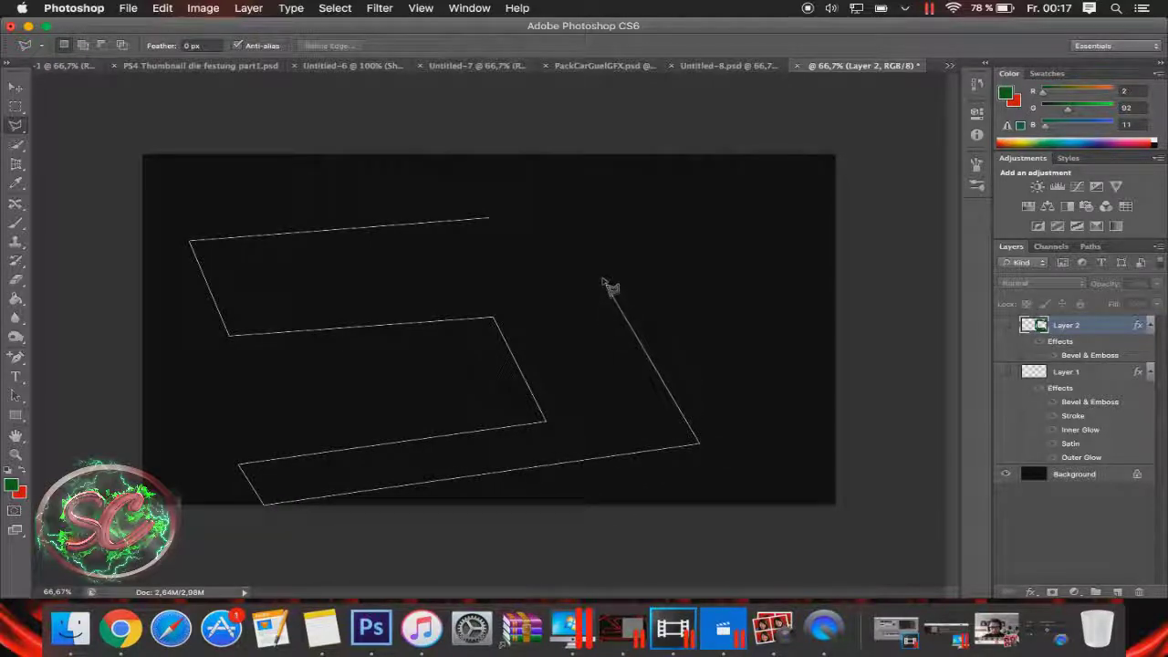
{"action": "left_click", "coordinate": [603, 278]}
{"action": "left_click", "coordinate": [254, 295]}
{"action": "left_click", "coordinate": [242, 260]}
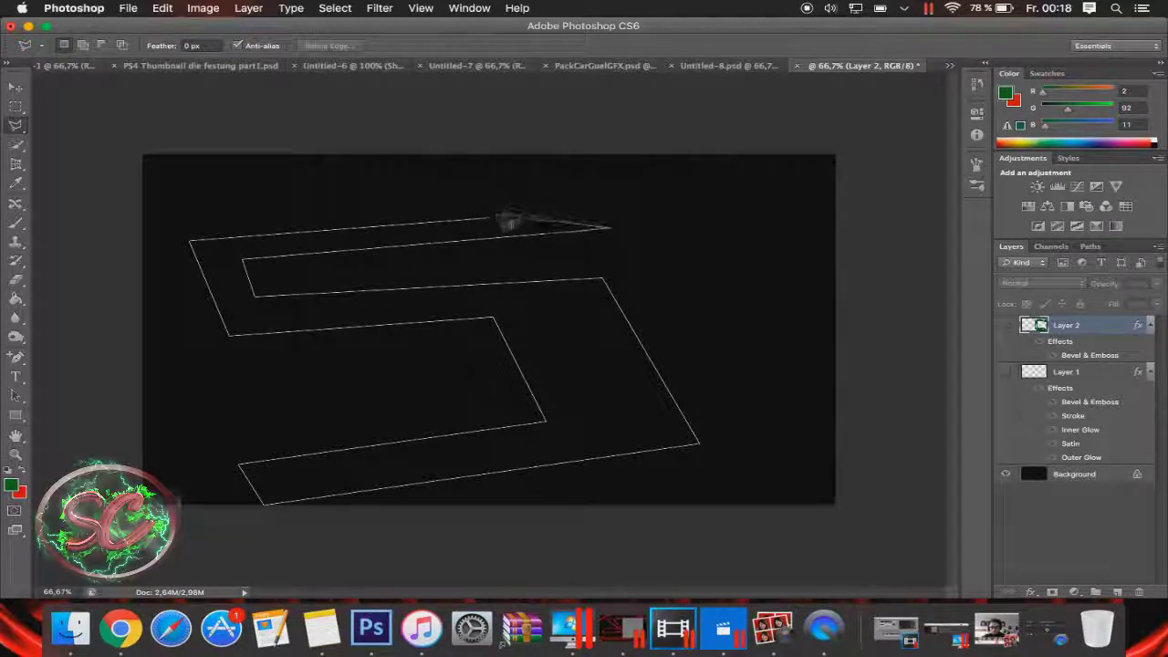
{"action": "left_click", "coordinate": [608, 227]}
{"action": "left_click", "coordinate": [595, 203]}
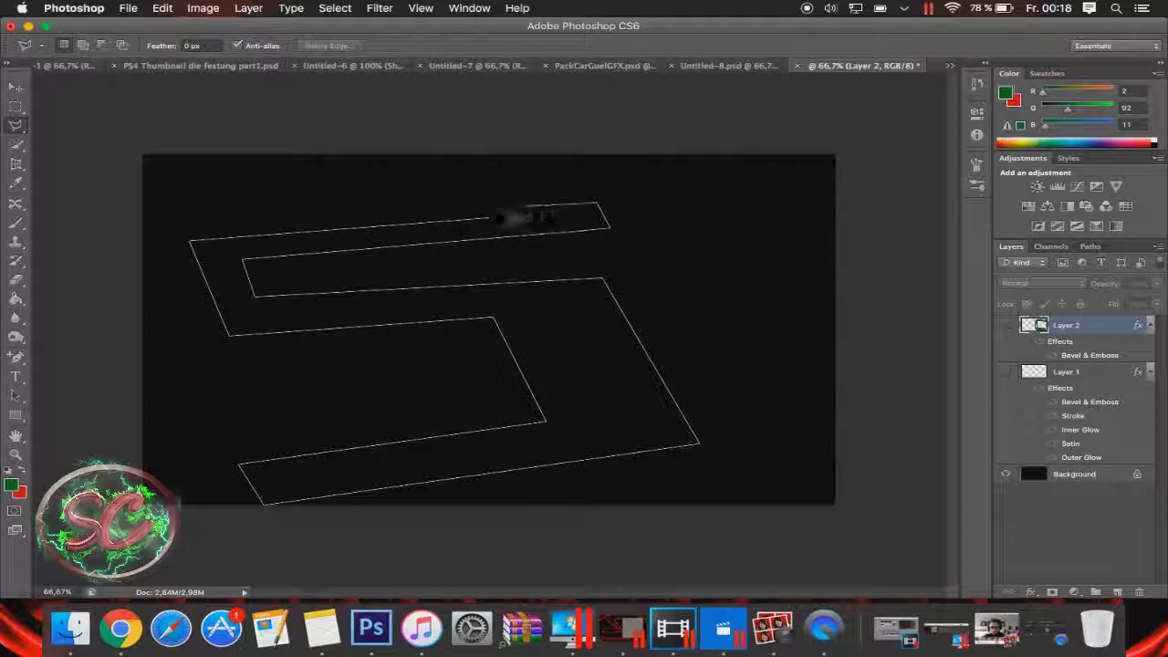
{"action": "left_click", "coordinate": [490, 218]}
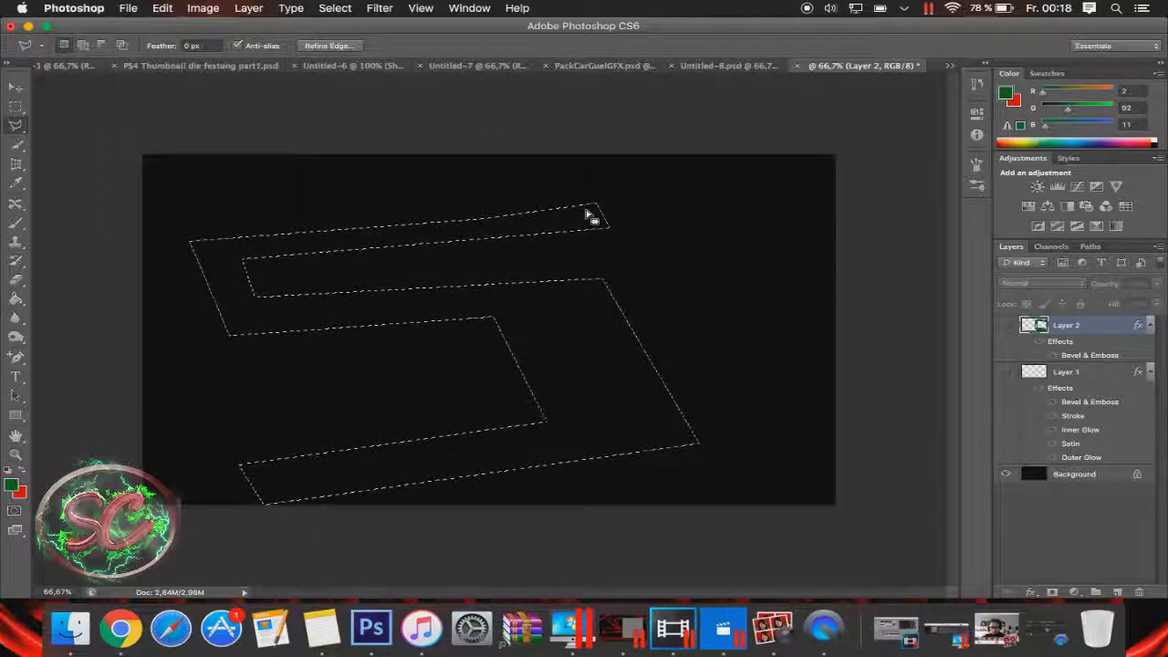
{"action": "right_click", "coordinate": [587, 211]}
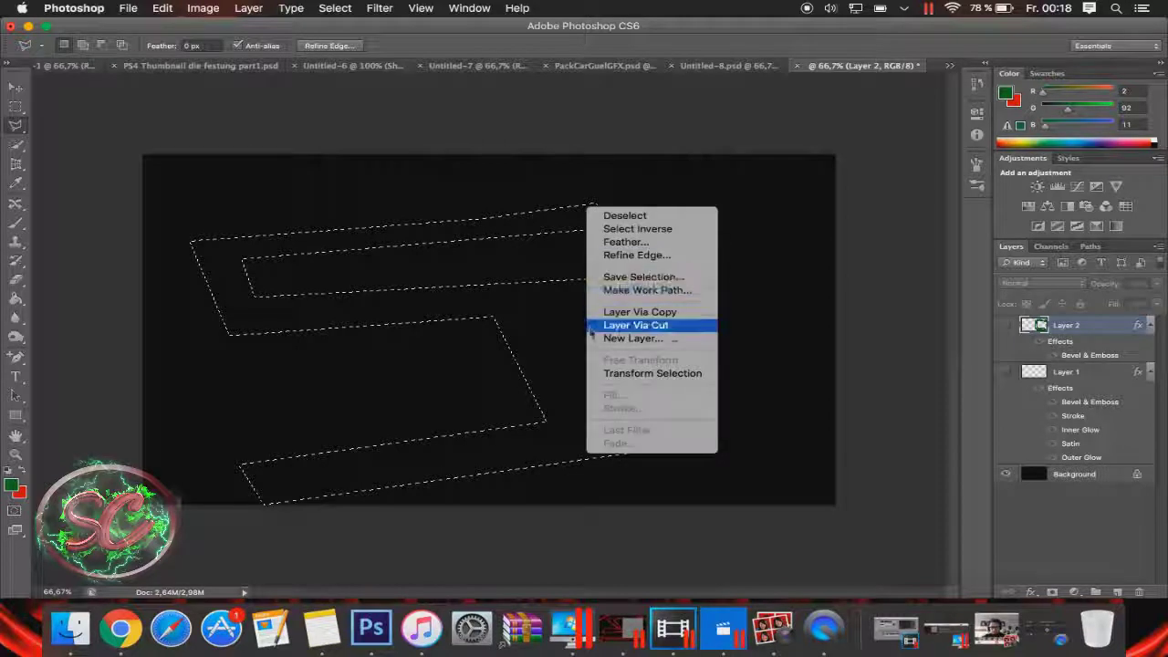
- Apply Transform Selection to the S selection and commit it unchanged
{"action": "left_click", "coordinate": [538, 217]}
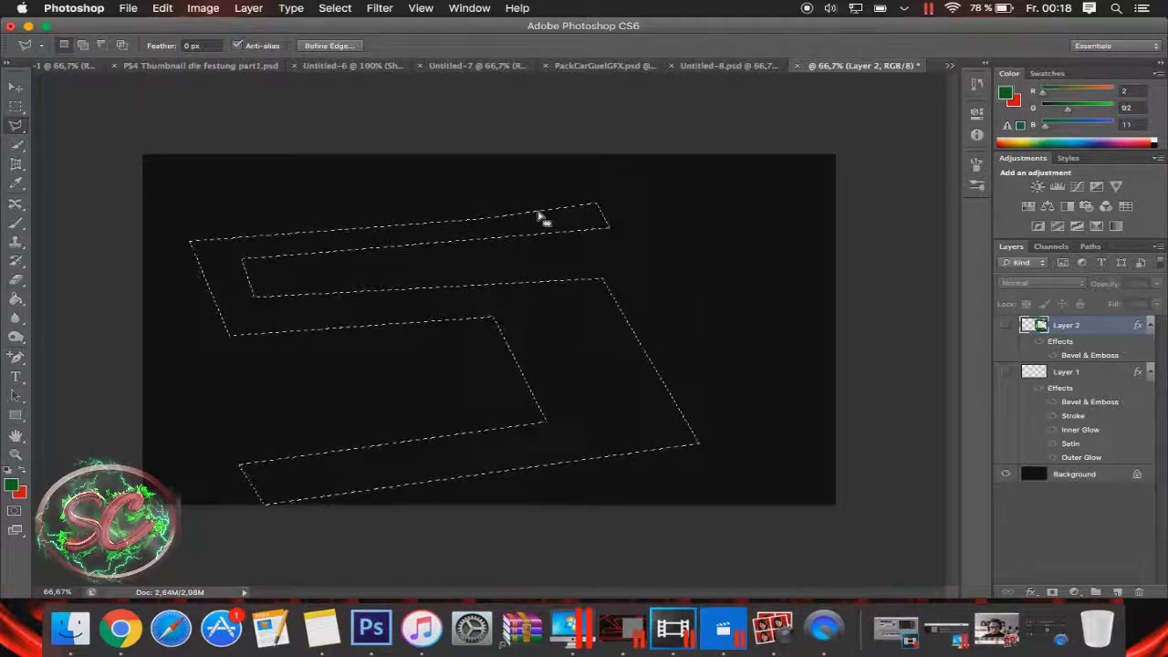
{"action": "right_click", "coordinate": [538, 216]}
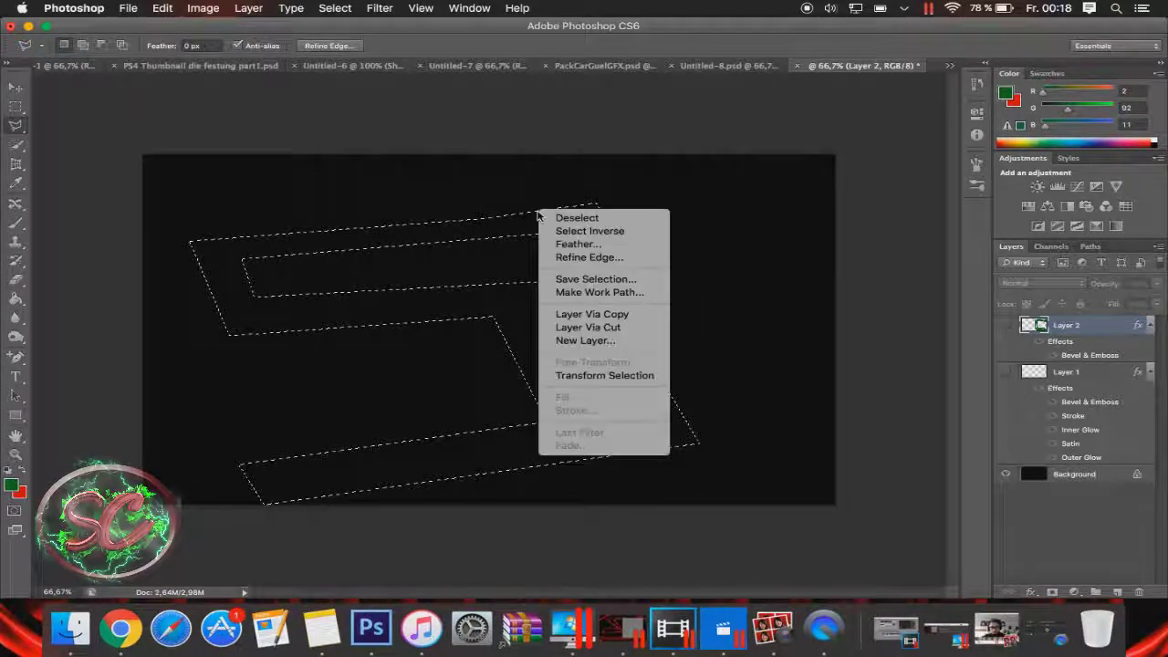
{"action": "left_click", "coordinate": [602, 375]}
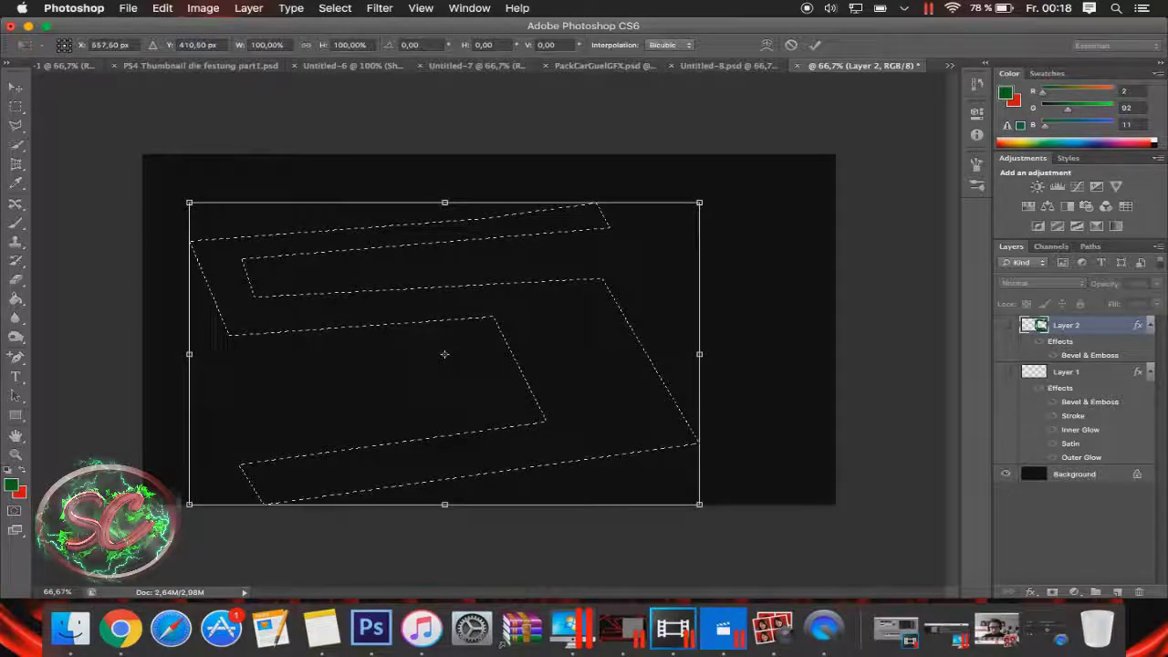
{"action": "left_click", "coordinate": [203, 9]}
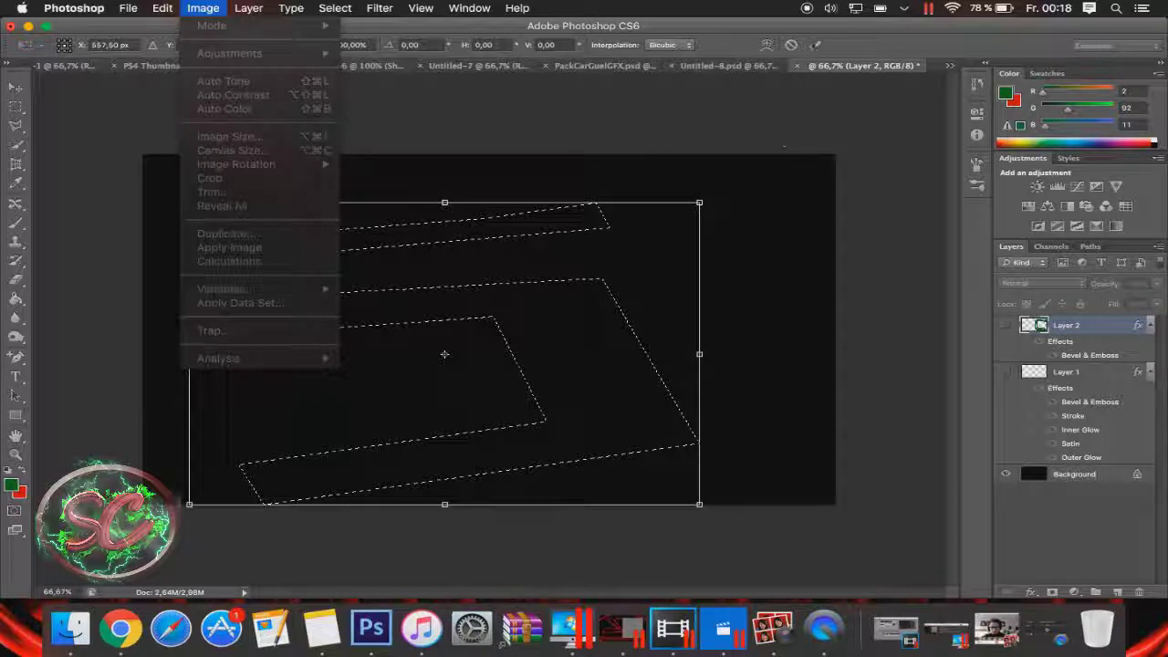
{"action": "left_click", "coordinate": [815, 44]}
- Reopen the selection's context menu a few times, then make Layer 2 visible again
{"action": "right_click", "coordinate": [459, 290]}
{"action": "left_click", "coordinate": [447, 310]}
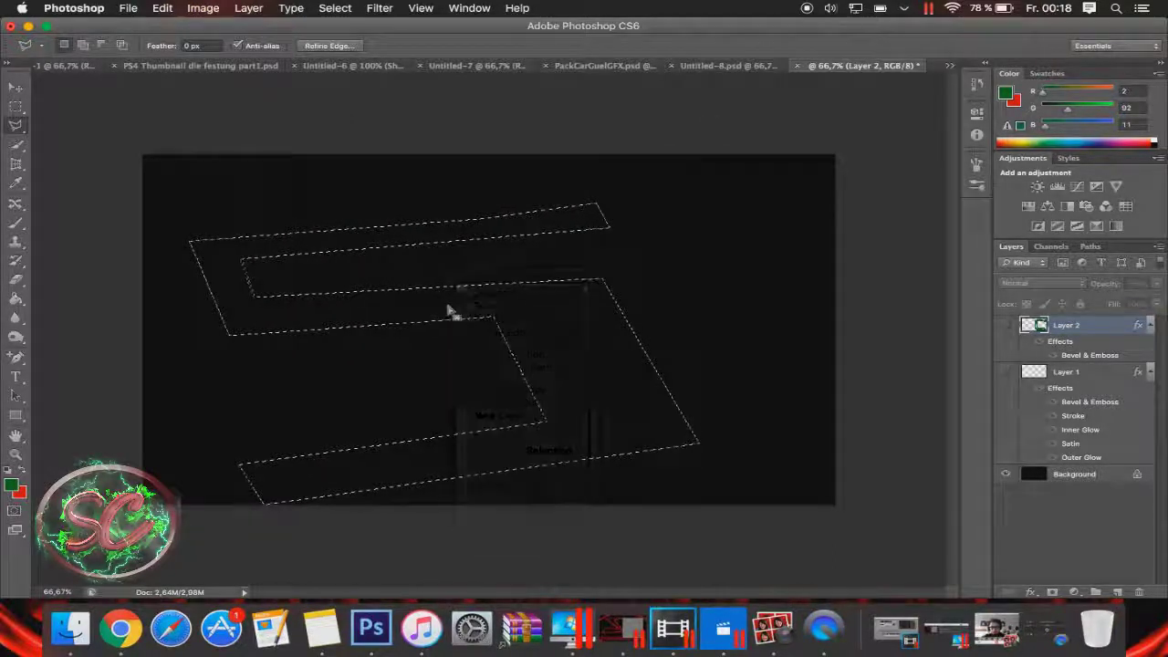
{"action": "right_click", "coordinate": [448, 311]}
{"action": "right_click", "coordinate": [399, 356]}
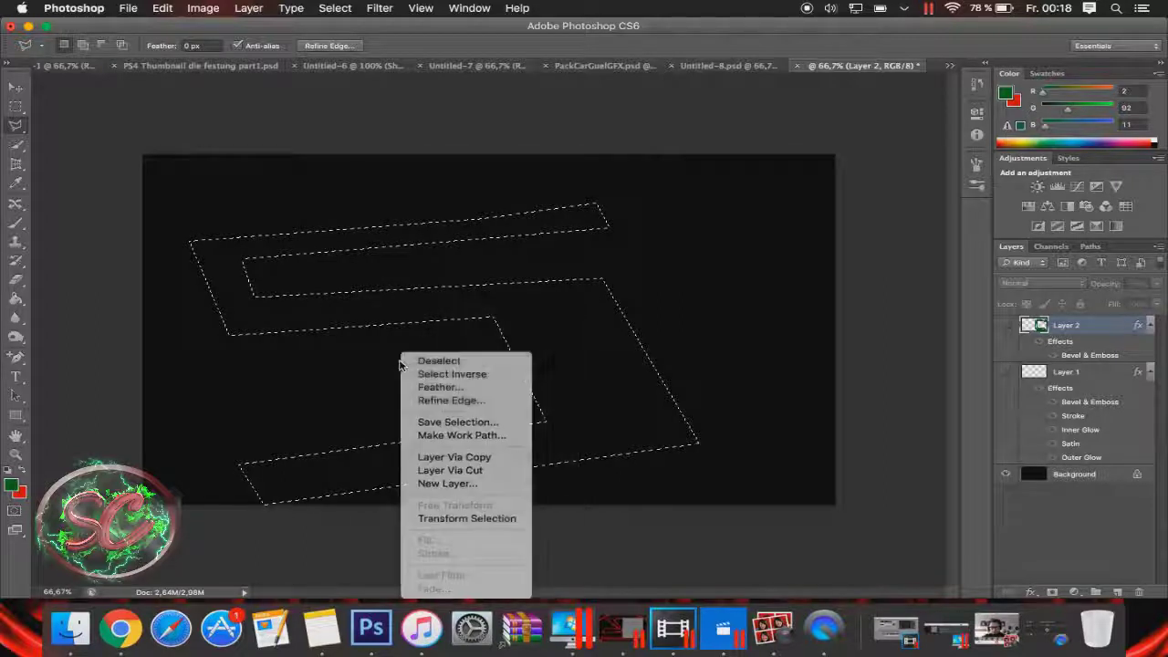
{"action": "left_click", "coordinate": [355, 366]}
{"action": "right_click", "coordinate": [352, 362]}
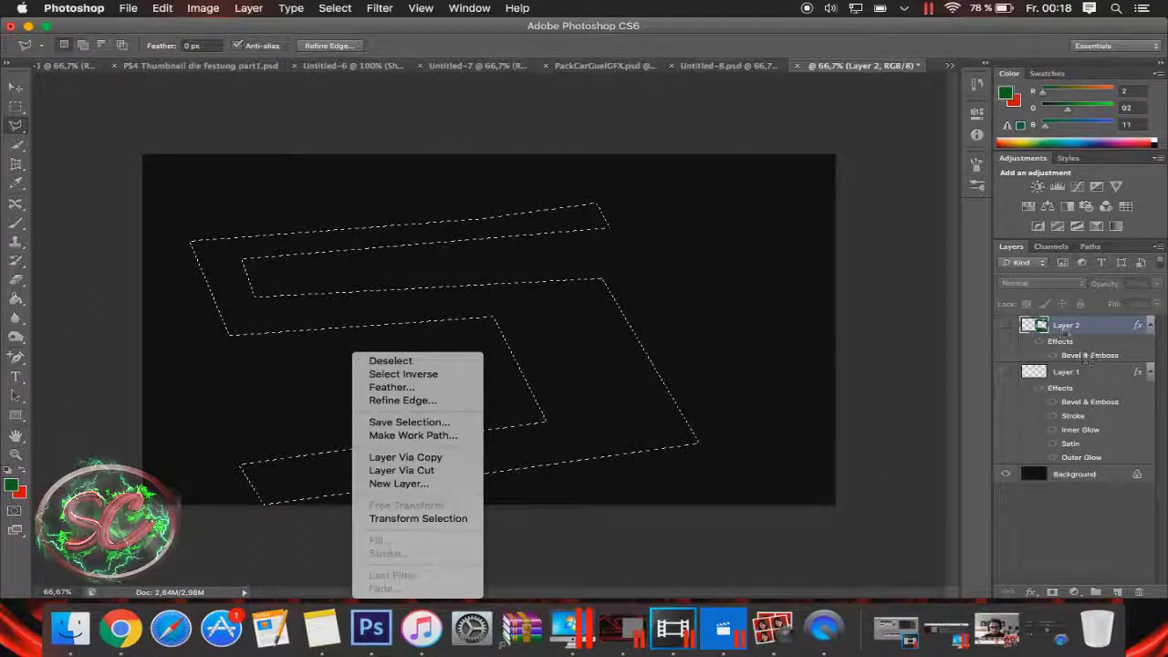
{"action": "left_click", "coordinate": [1069, 332]}
{"action": "left_click", "coordinate": [1005, 326]}
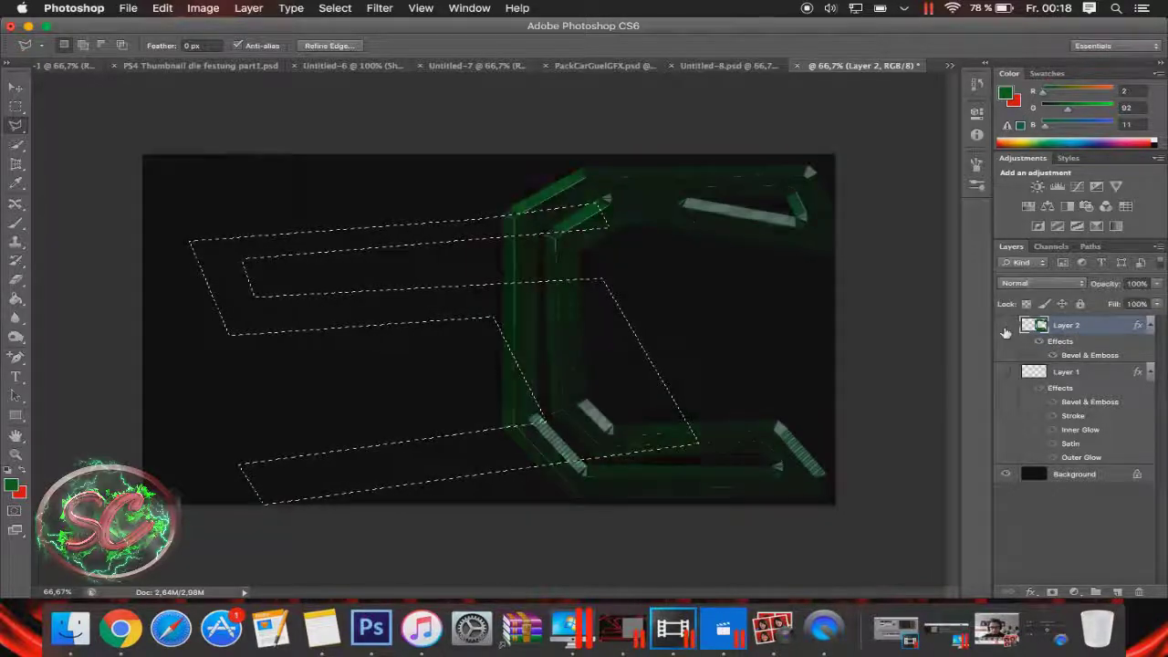
- Hide Layer 2 and, on a new layer, stroke the S selection 40 px green, Center
{"action": "left_click", "coordinate": [1005, 326]}
{"action": "left_click", "coordinate": [1063, 519]}
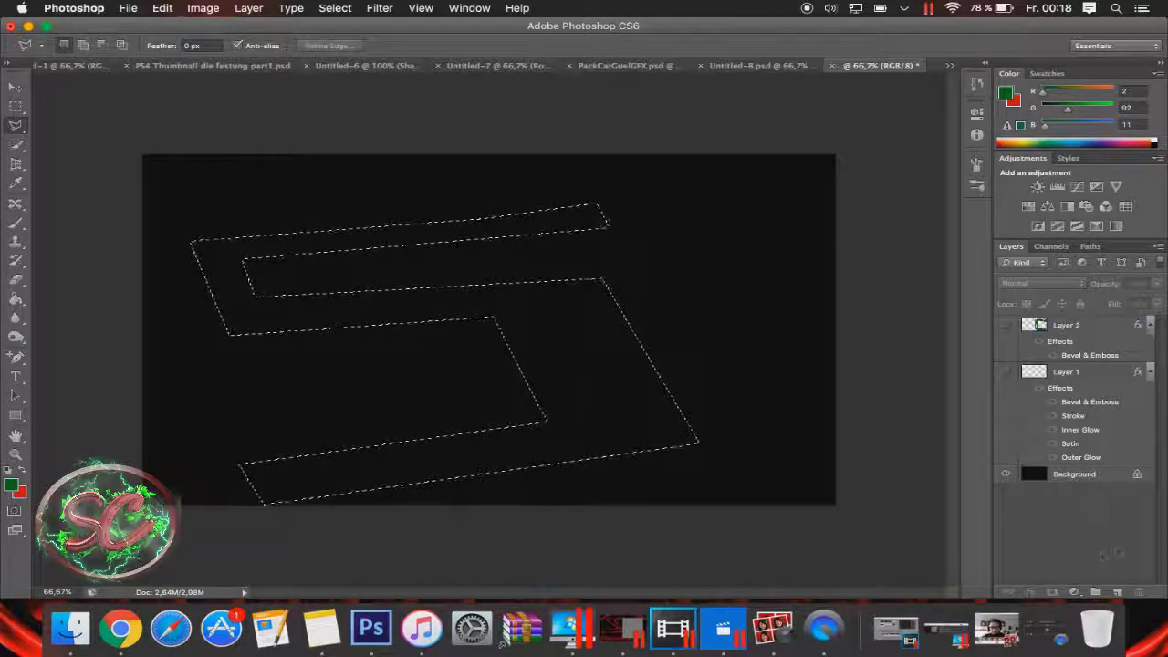
{"action": "left_click", "coordinate": [1118, 593]}
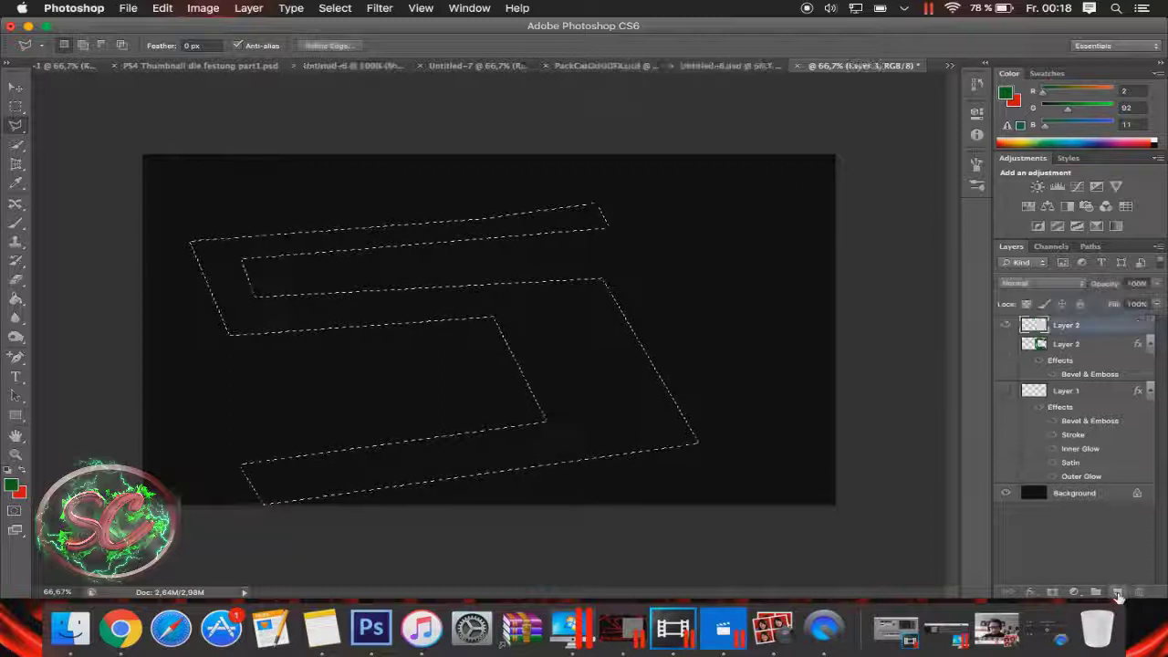
{"action": "right_click", "coordinate": [546, 316]}
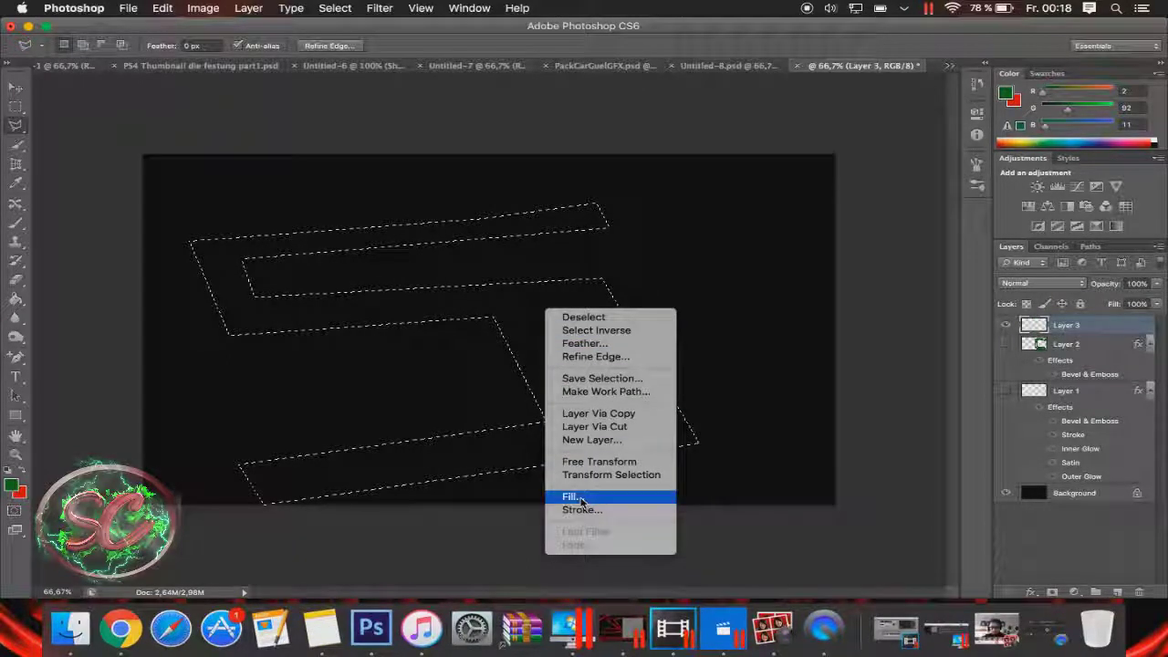
{"action": "left_click", "coordinate": [580, 509]}
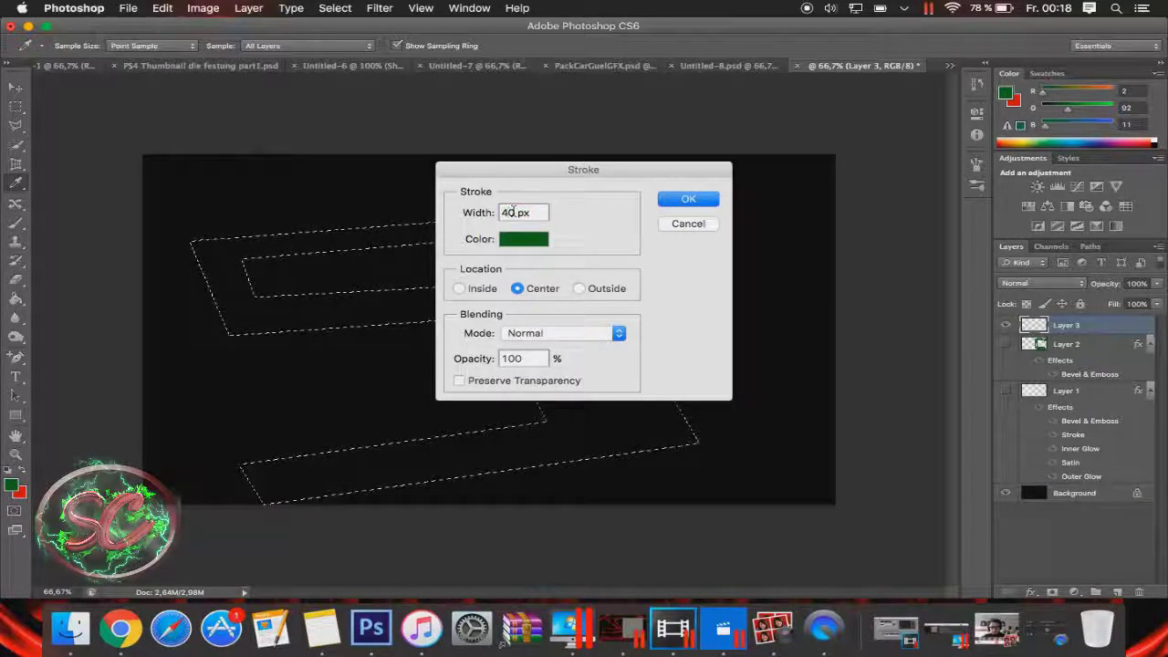
{"action": "left_click", "coordinate": [686, 199]}
{"action": "key", "text": "l"}
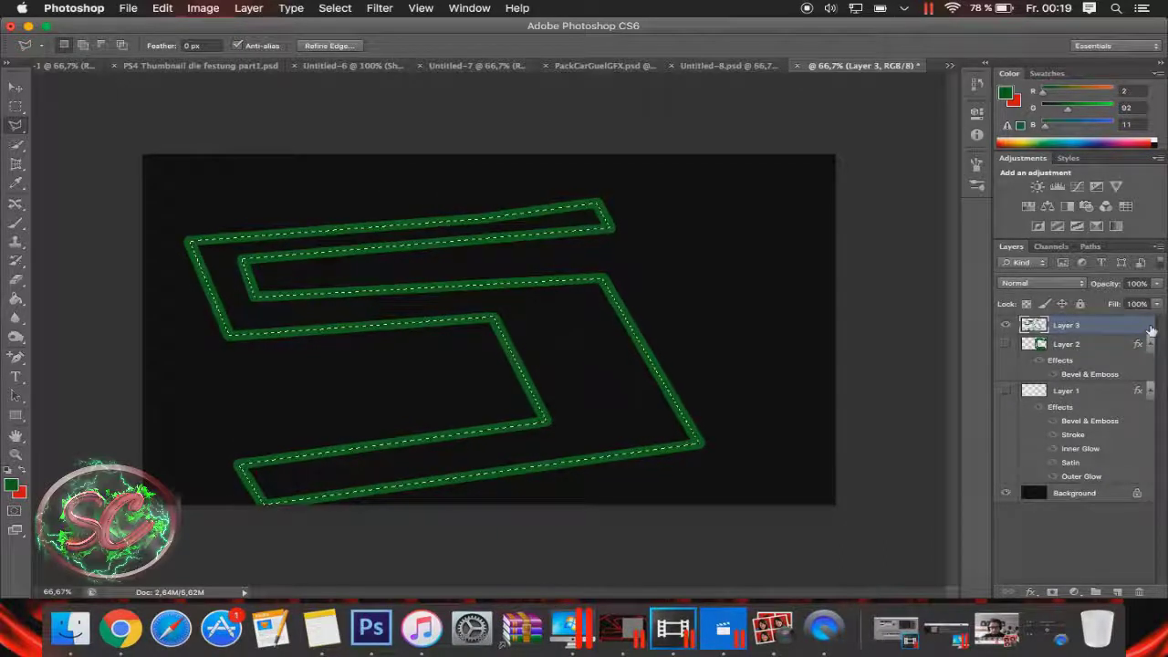
- Add Bevel & Emboss to Layer 3 with 1000% depth, 13 px size and a ringed gloss contour
{"action": "double_click", "coordinate": [1148, 329]}
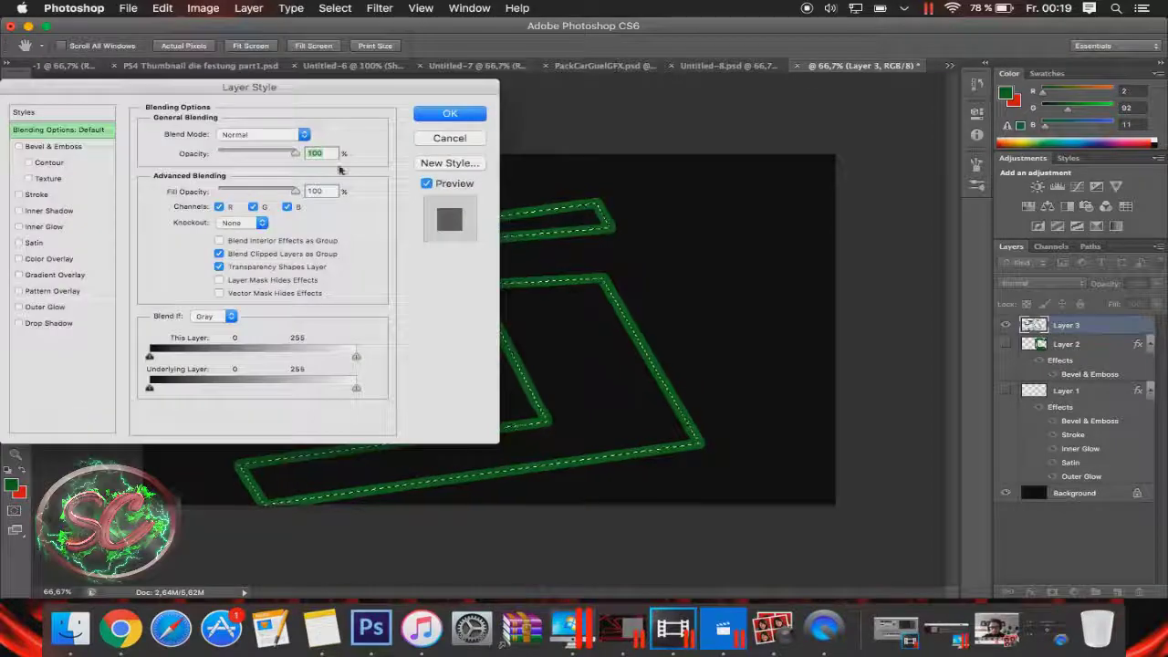
{"action": "left_click", "coordinate": [68, 150]}
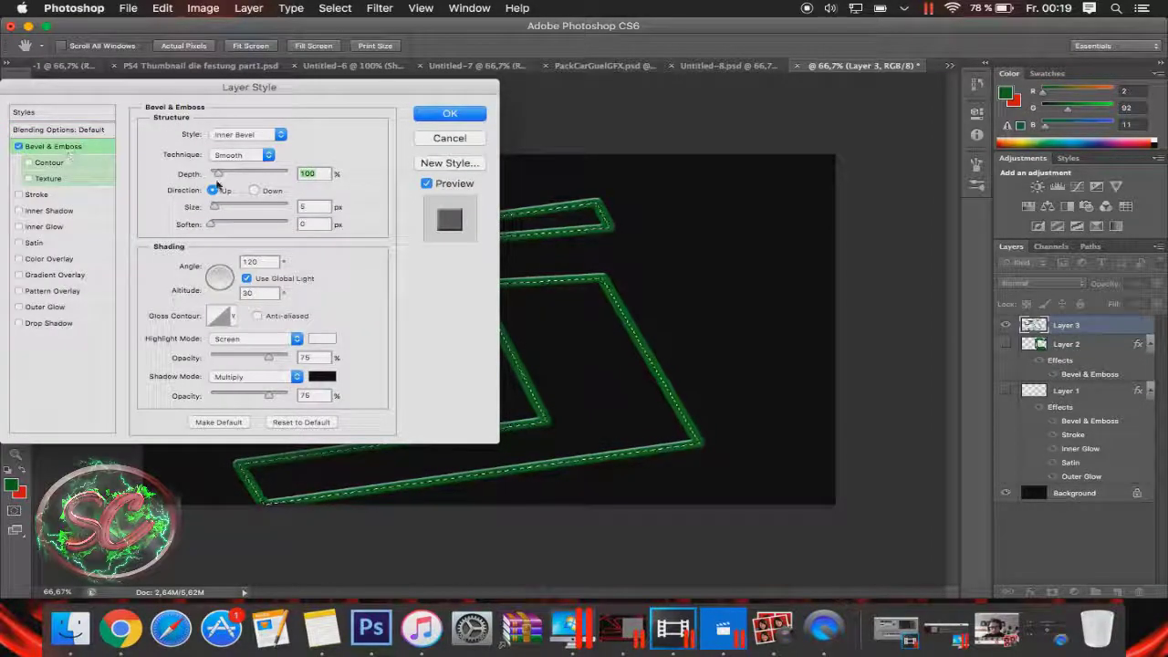
{"action": "left_click_drag", "start_coordinate": [217, 174], "coordinate": [268, 188]}
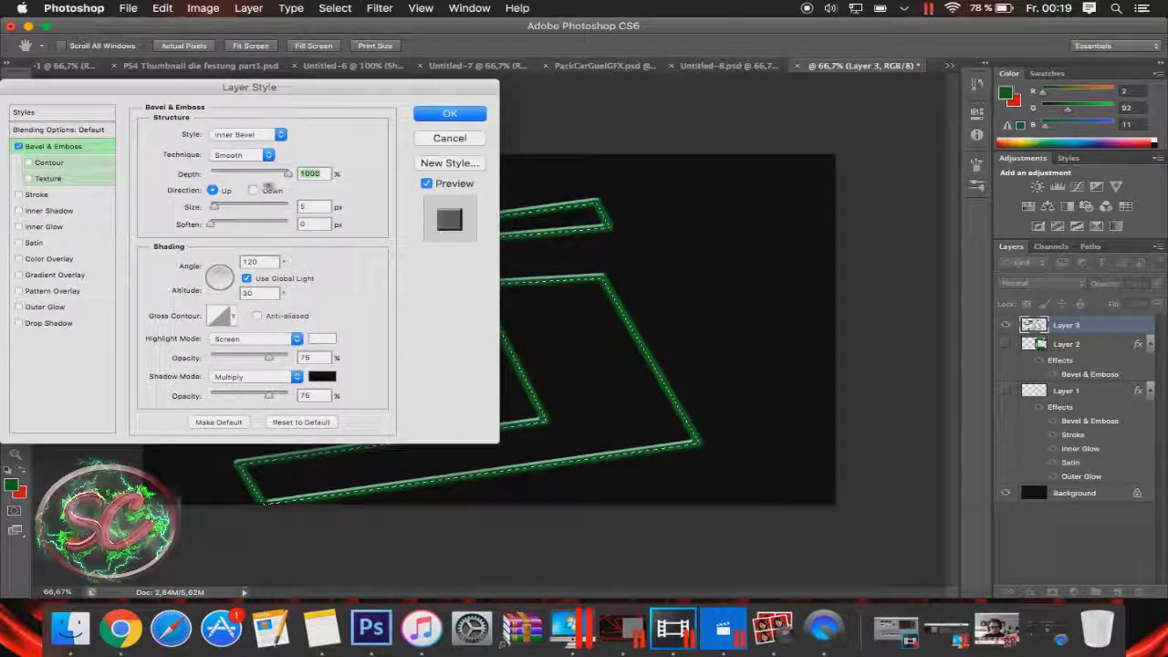
{"action": "left_click_drag", "start_coordinate": [214, 207], "coordinate": [219, 209]}
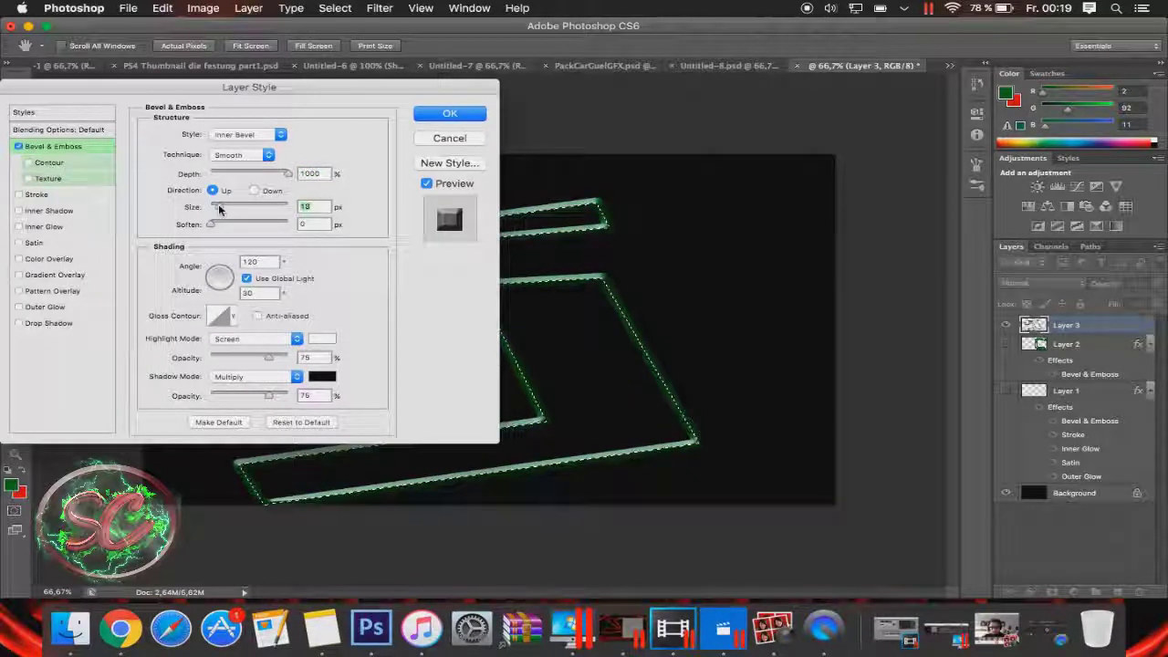
{"action": "left_click_drag", "start_coordinate": [219, 209], "coordinate": [217, 209]}
{"action": "left_click", "coordinate": [233, 316]}
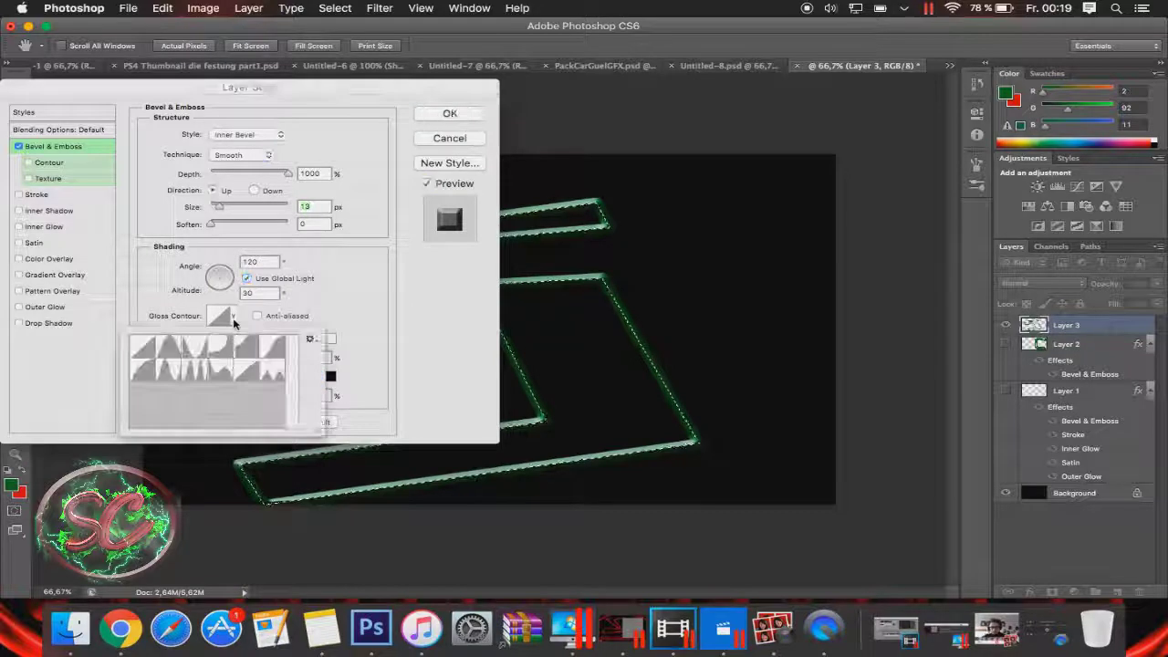
{"action": "left_click", "coordinate": [194, 370]}
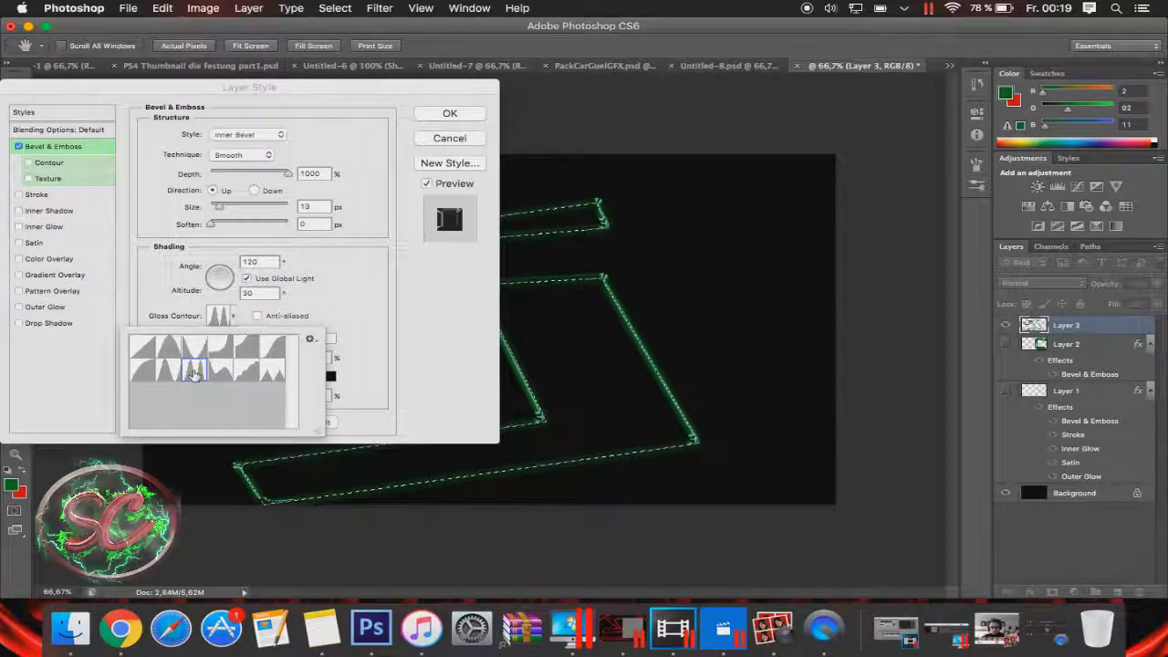
{"action": "left_click", "coordinate": [402, 299]}
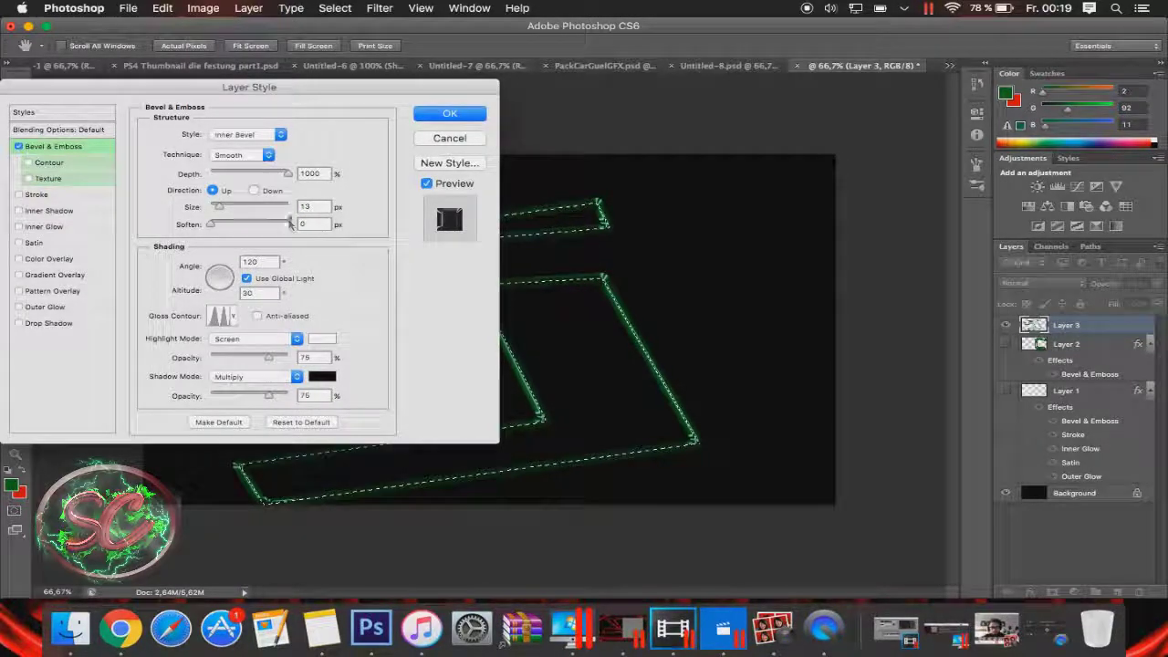
- Set a red bevel highlight and dark red 93% shadow, apply, and deselect
{"action": "left_click", "coordinate": [327, 340]}
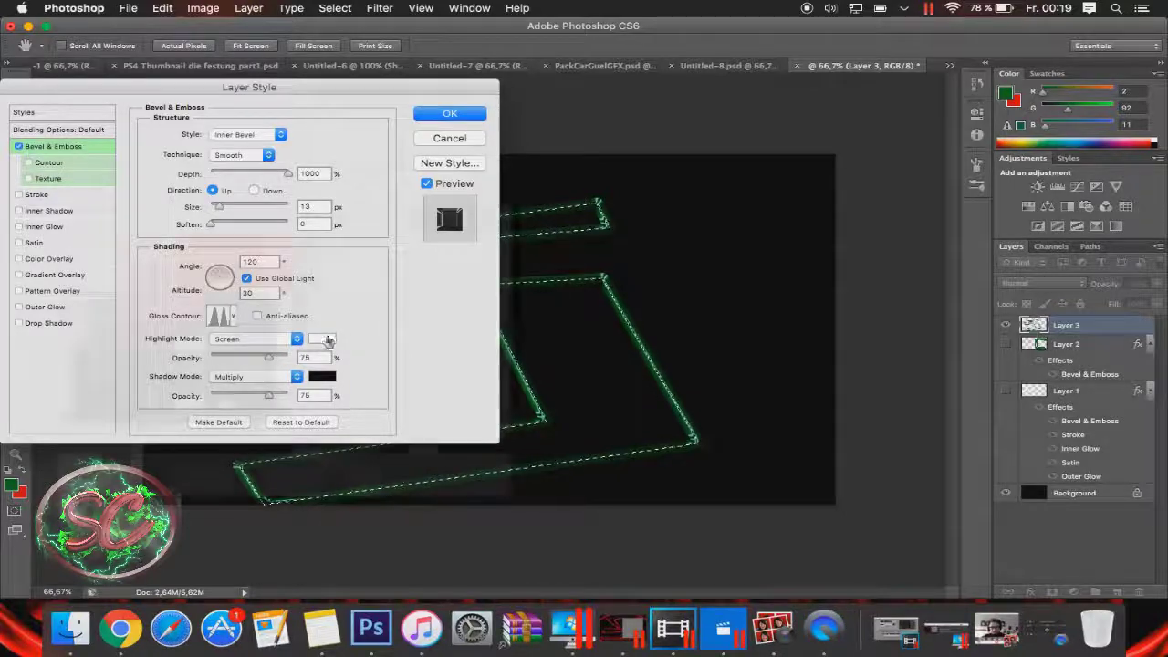
{"action": "left_click_drag", "start_coordinate": [182, 308], "coordinate": [299, 269]}
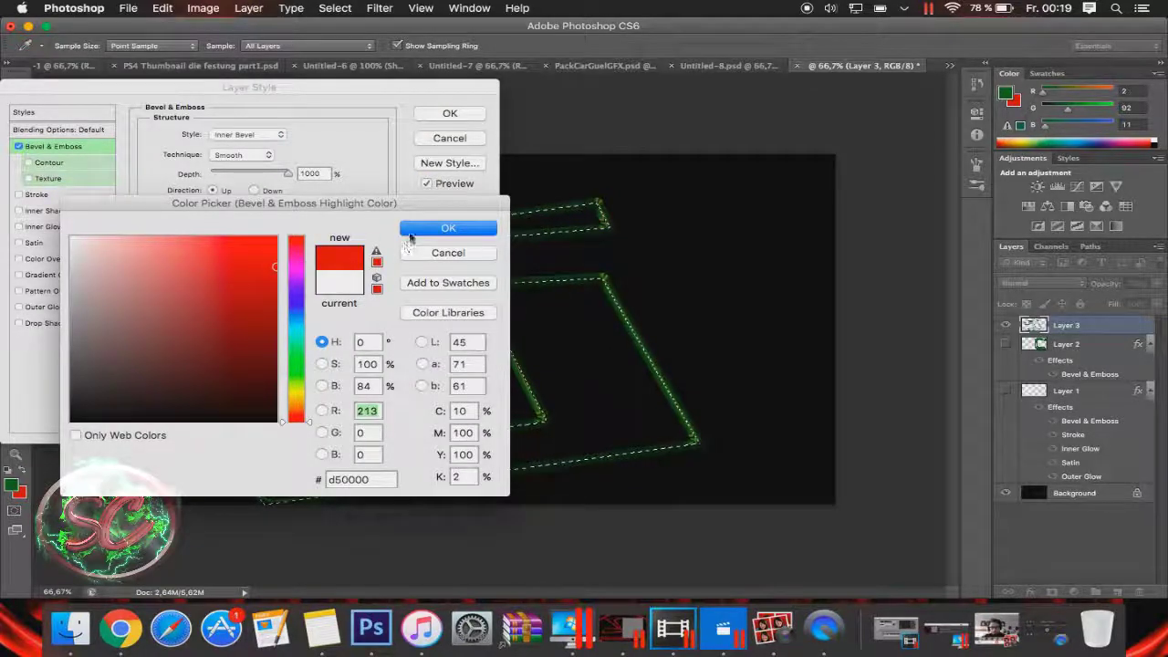
{"action": "left_click", "coordinate": [447, 228]}
{"action": "left_click", "coordinate": [319, 372]}
{"action": "left_click", "coordinate": [239, 320]}
{"action": "left_click", "coordinate": [448, 227]}
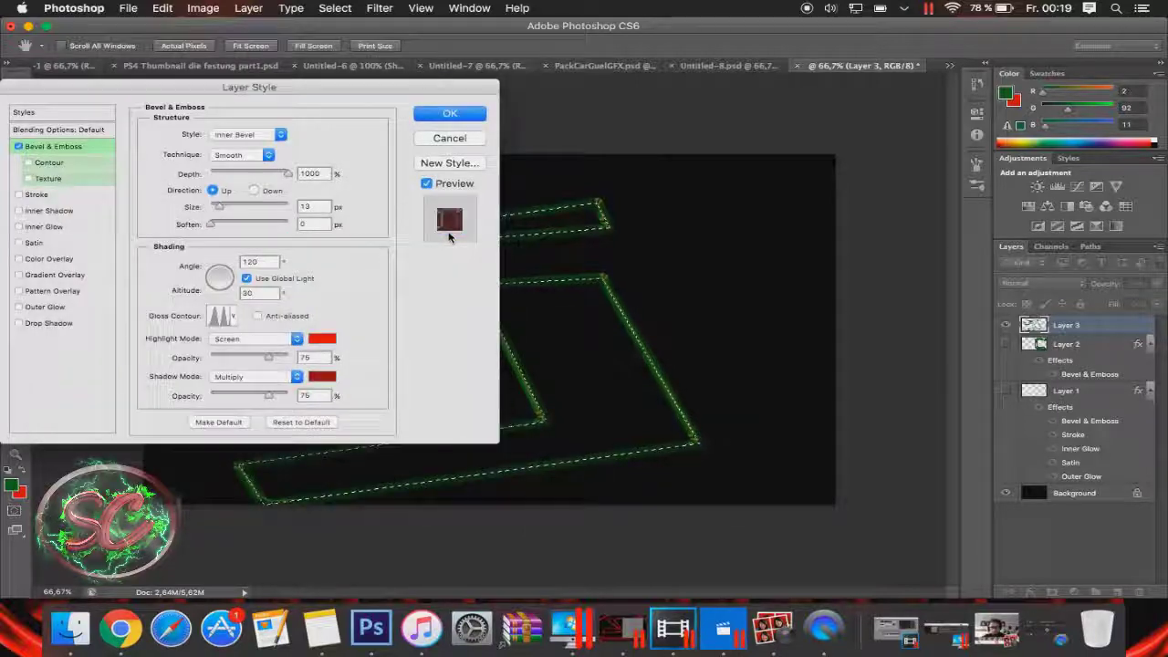
{"action": "left_click_drag", "start_coordinate": [274, 398], "coordinate": [303, 358]}
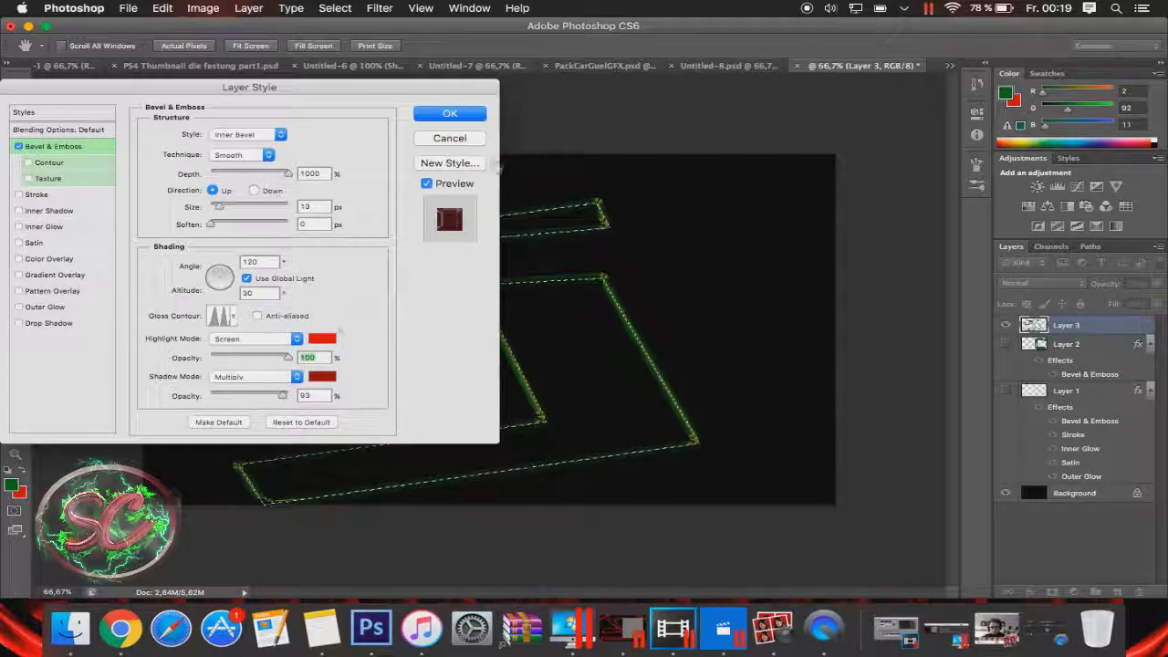
{"action": "left_click", "coordinate": [450, 113]}
{"action": "key", "text": "super+d"}
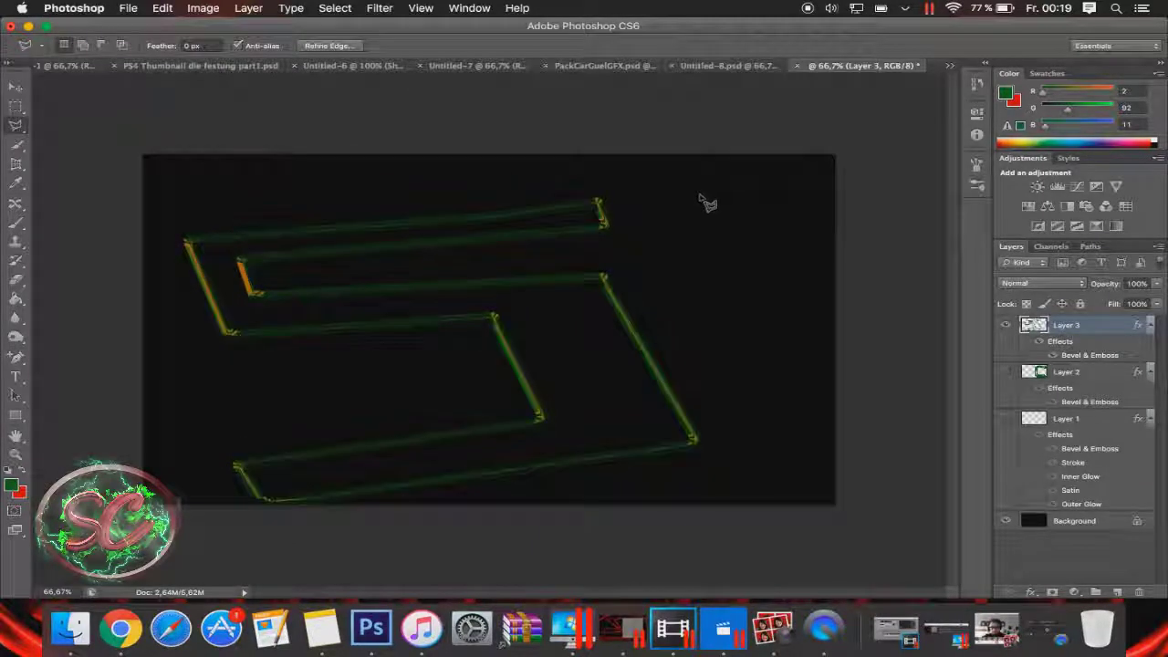
- Draw a small polygonal lasso selection near the top right of the canvas
{"action": "left_click", "coordinate": [697, 194]}
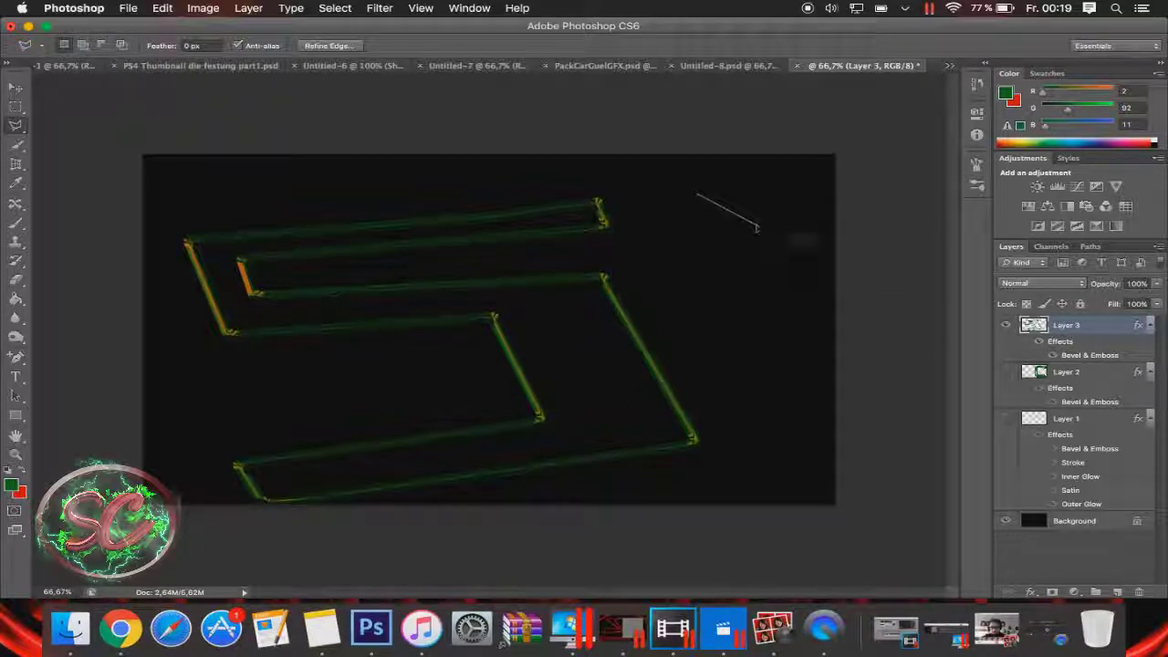
{"action": "left_click", "coordinate": [750, 221]}
{"action": "left_click", "coordinate": [34, 88]}
{"action": "left_click", "coordinate": [703, 197]}
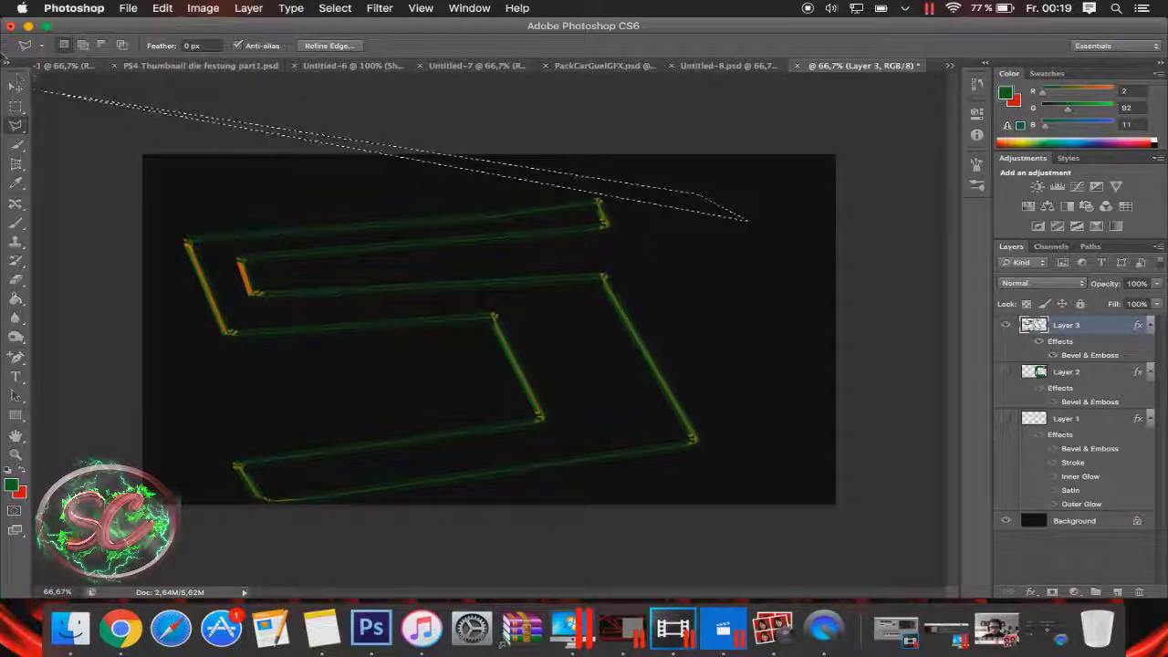
- Show Layer 1's green S, hide Layer 3, and move the S slightly right and down
{"action": "left_click", "coordinate": [16, 86]}
{"action": "left_click", "coordinate": [561, 127]}
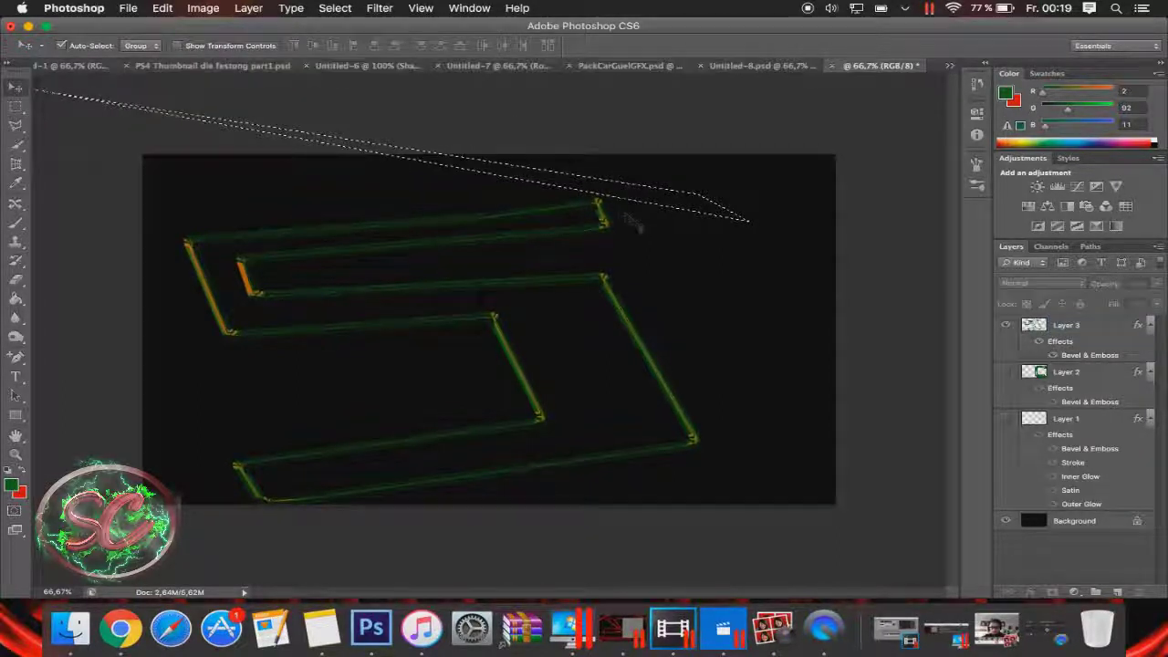
{"action": "left_click", "coordinate": [684, 202]}
{"action": "left_click", "coordinate": [707, 223]}
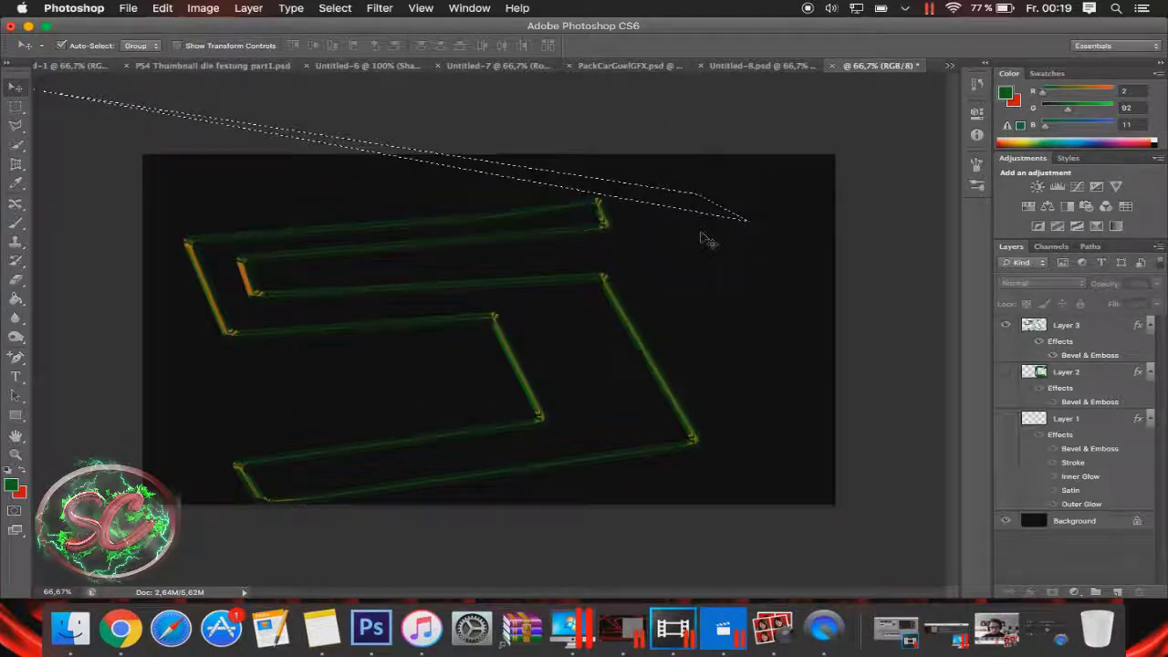
{"action": "left_click", "coordinate": [1007, 419]}
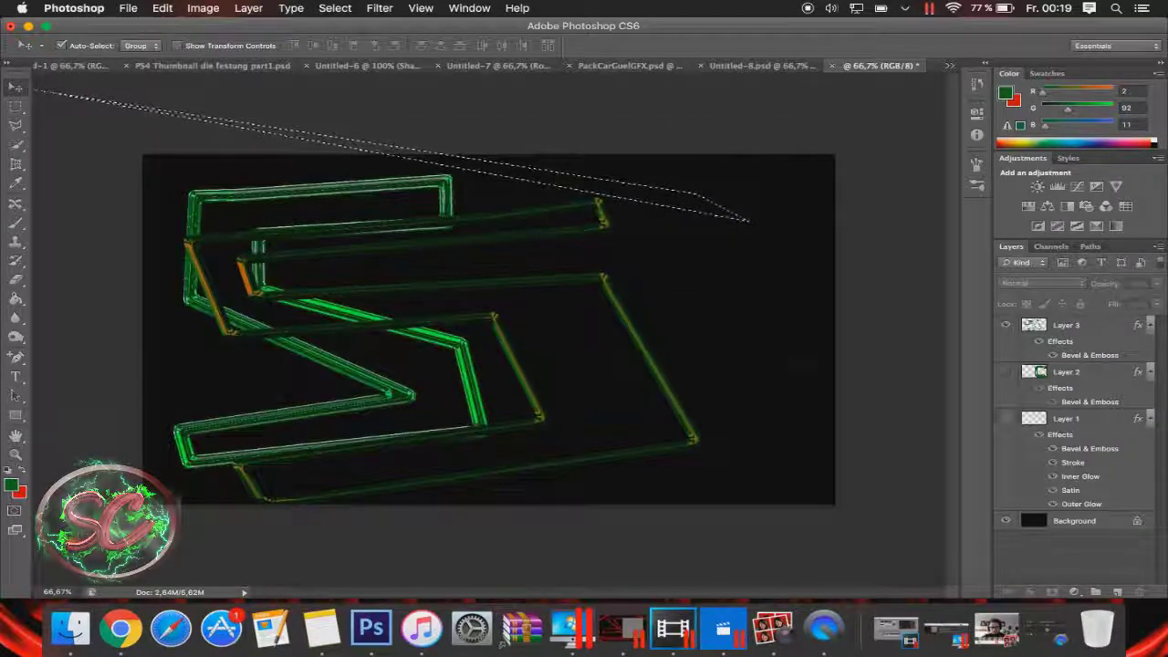
{"action": "left_click", "coordinate": [1006, 325]}
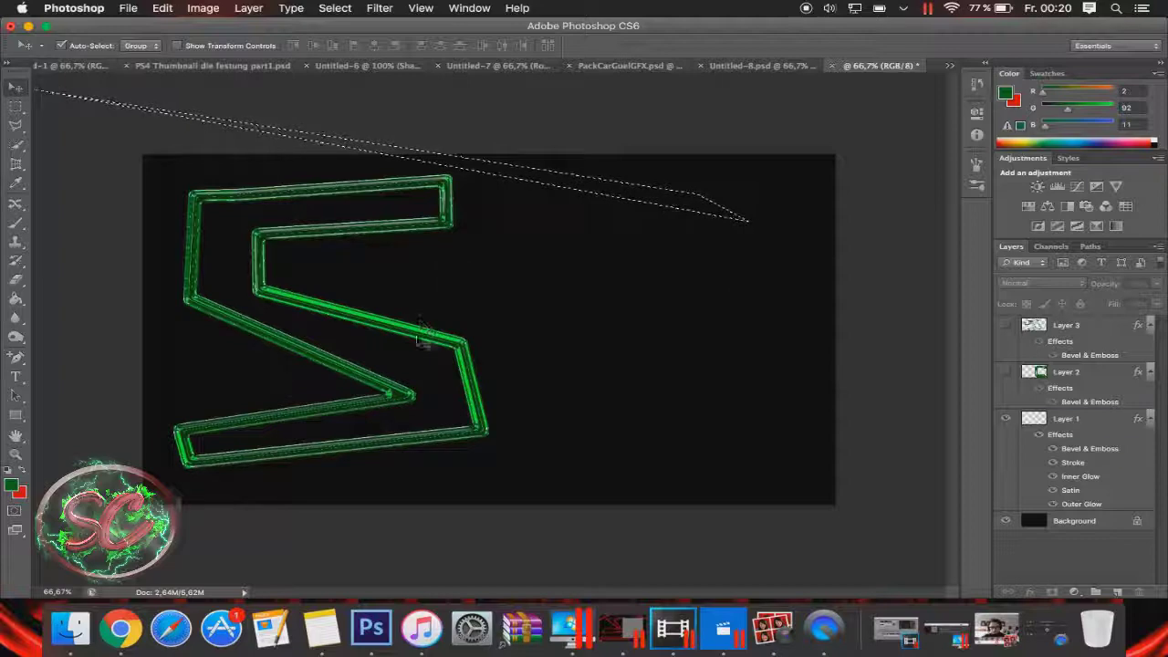
{"action": "left_click_drag", "start_coordinate": [419, 339], "coordinate": [443, 354]}
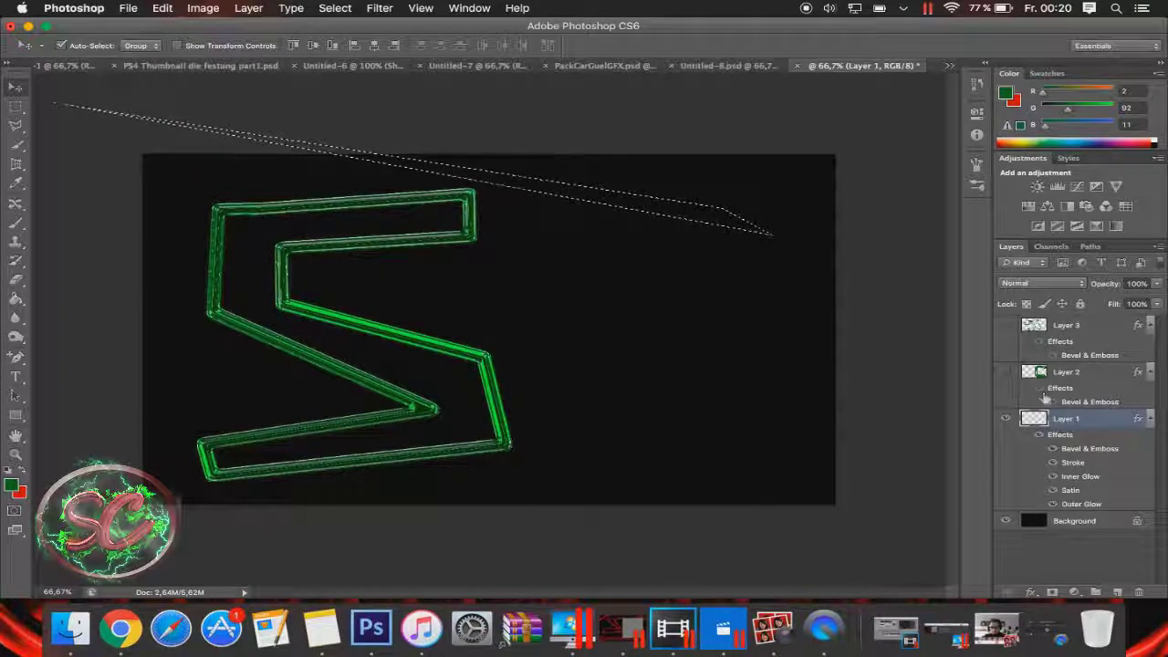
- Inspect Layer 1's Bevel & Emboss settings without changes, then bring up QuickTime's Dock menu
{"action": "double_click", "coordinate": [1137, 422]}
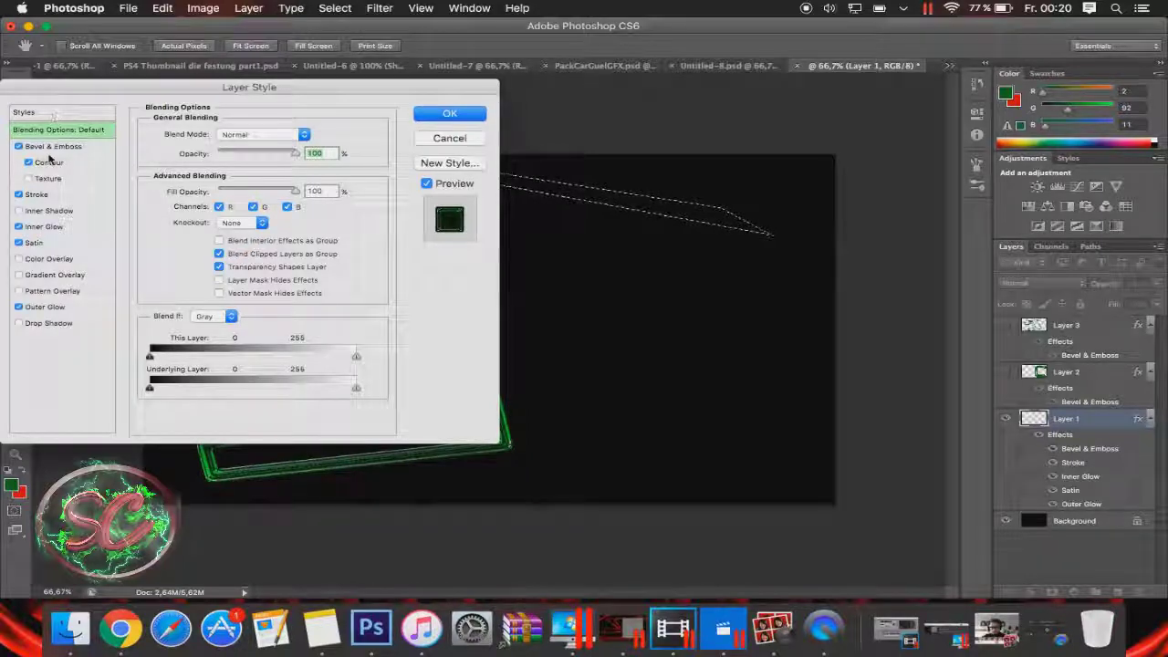
{"action": "left_click", "coordinate": [53, 146]}
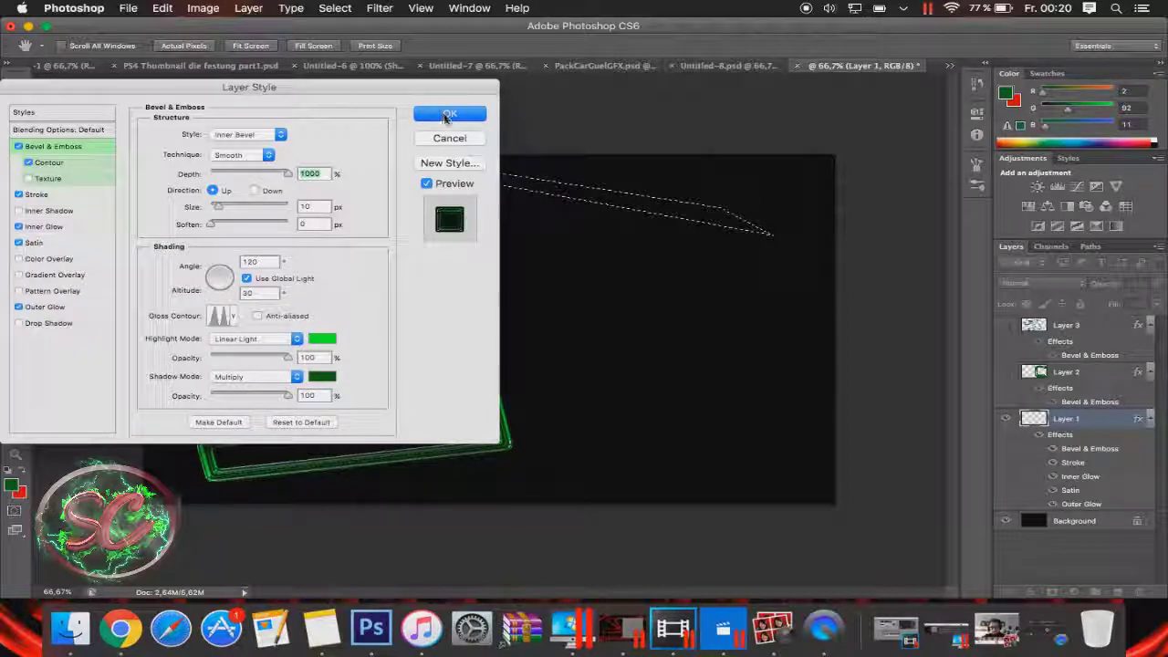
{"action": "left_click", "coordinate": [448, 114]}
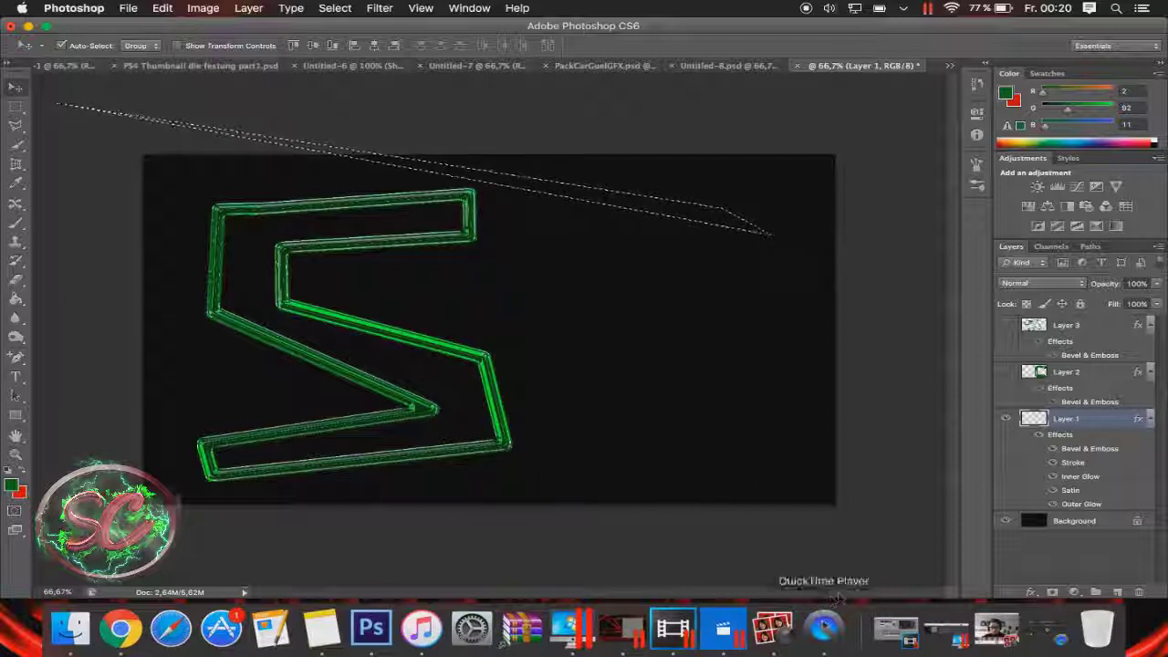
{"action": "left_click", "coordinate": [823, 626]}
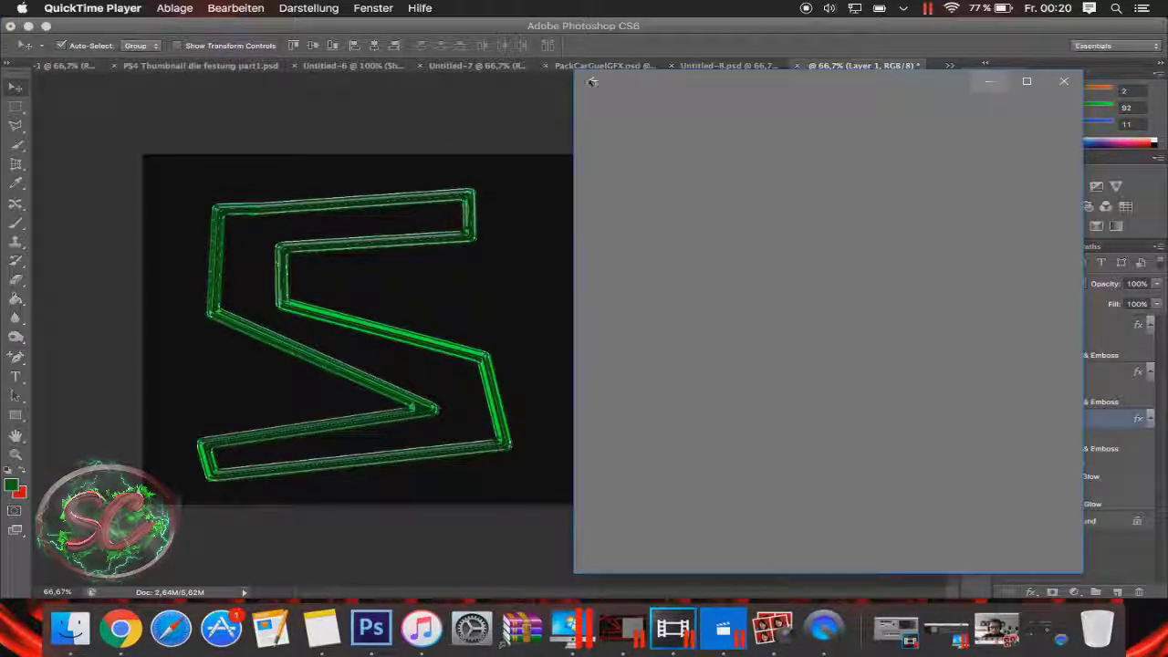
{"action": "right_click", "coordinate": [824, 626]}
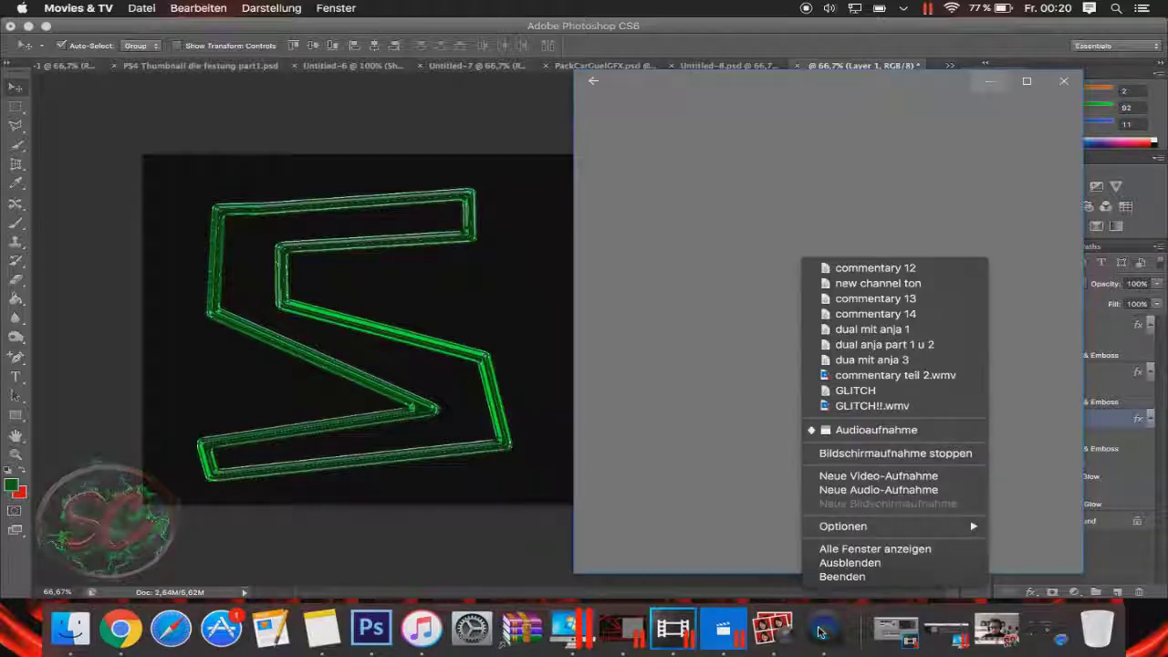